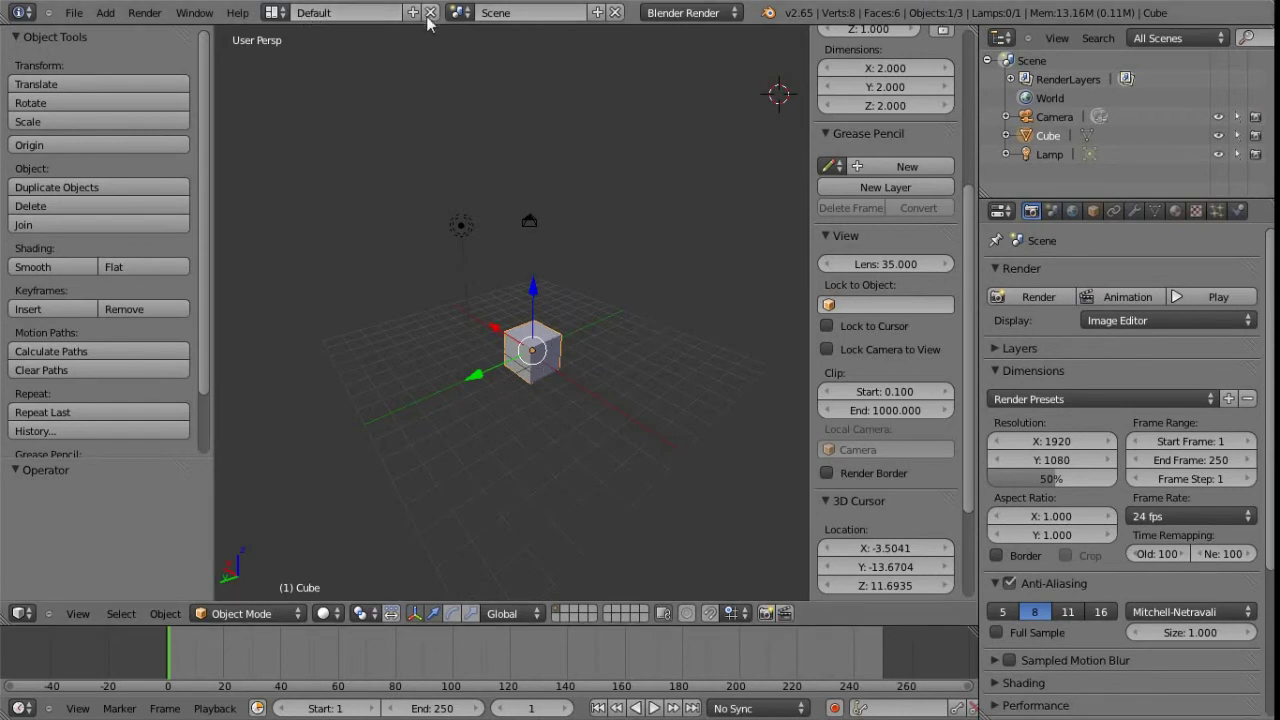
Step: Switch the screen layout to UV Editing and back to Default
click(277, 15)
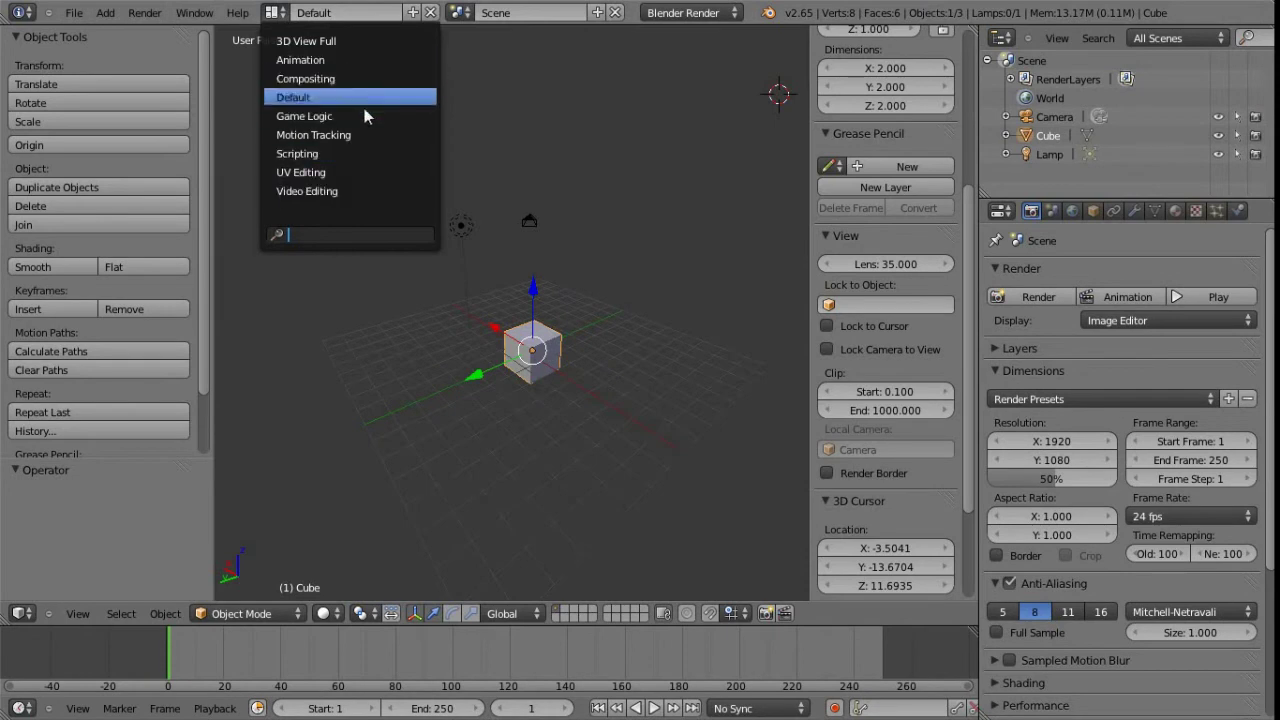
click(371, 174)
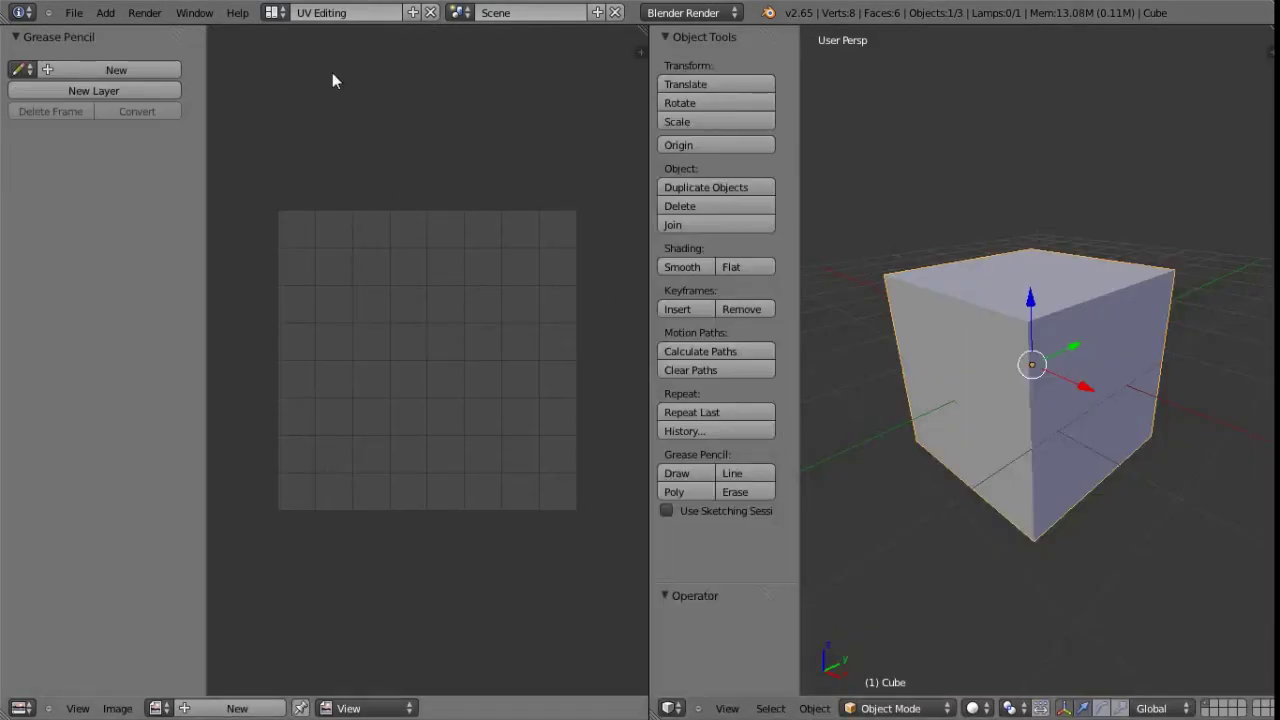
click(273, 12)
click(325, 98)
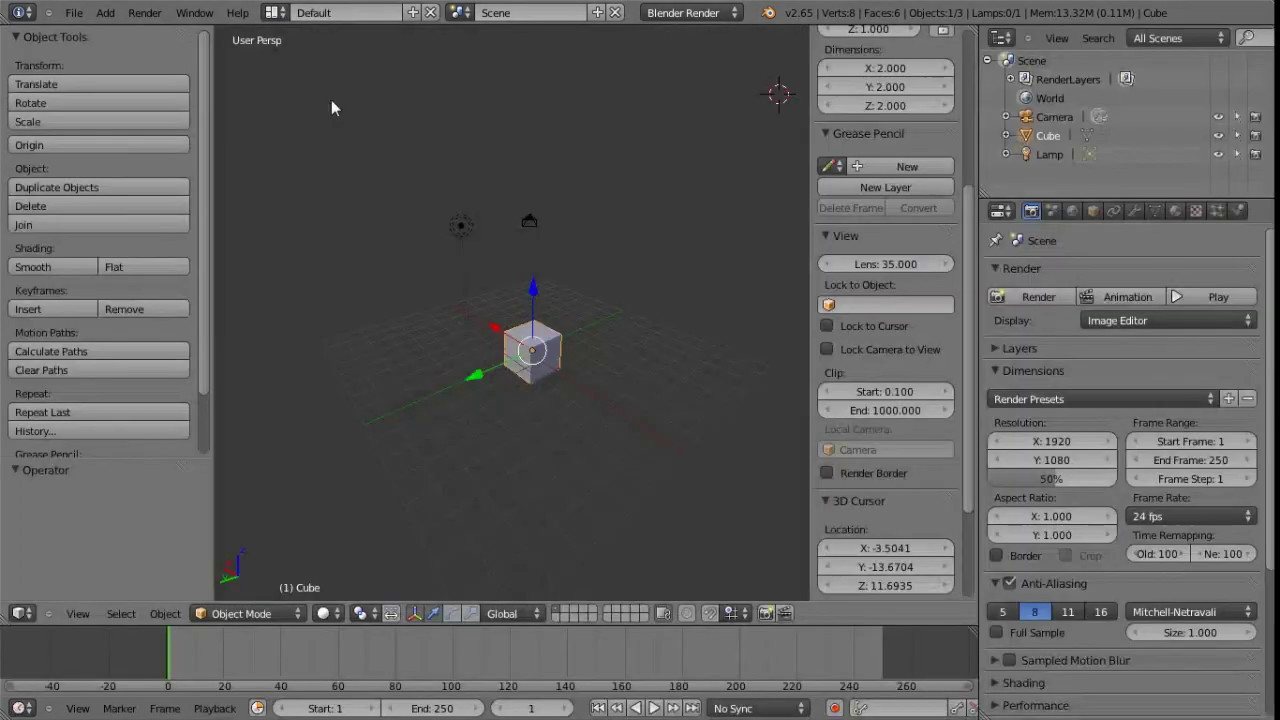
Step: Add a new screen layout duplicated from Default and check the list of available layouts
click(414, 13)
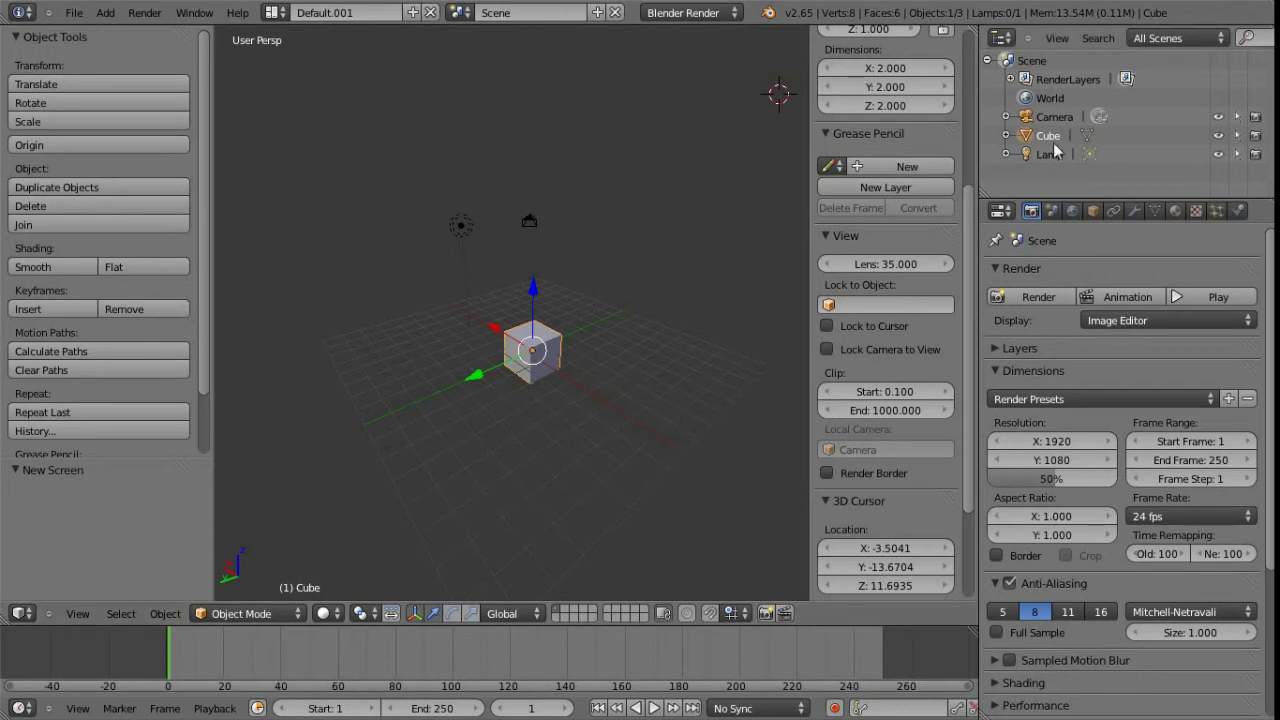
click(274, 13)
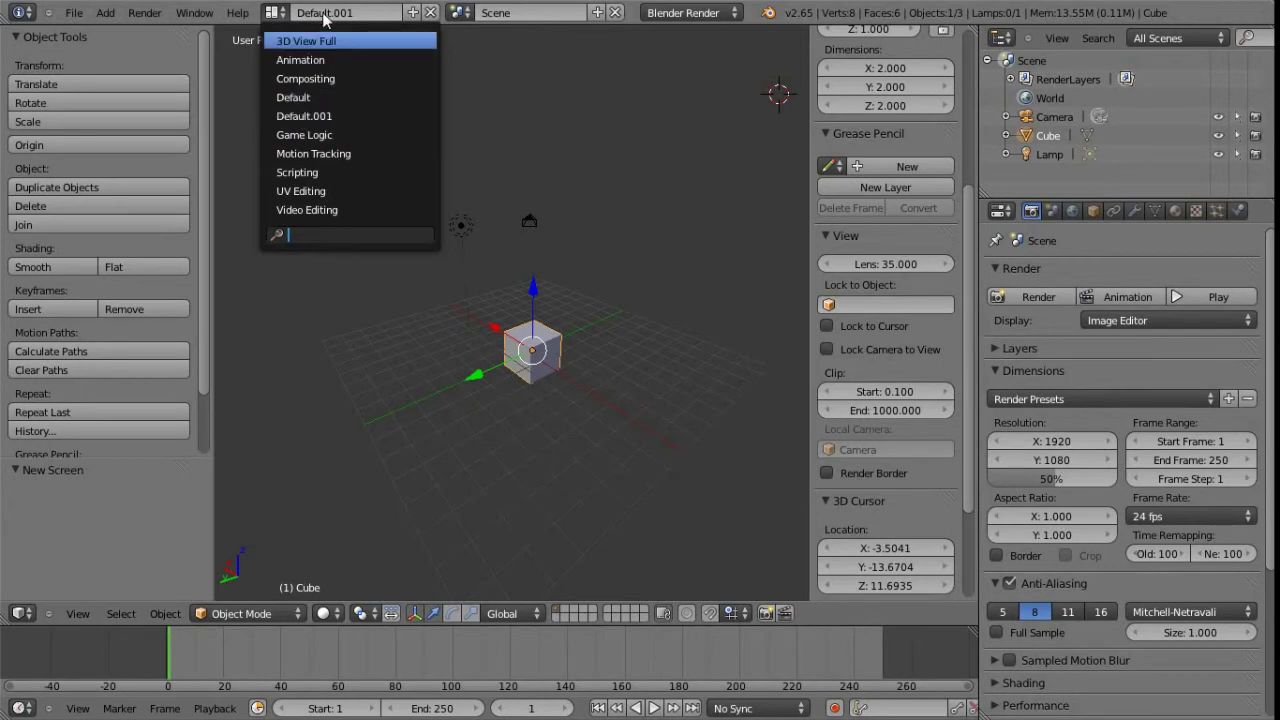
click(360, 18)
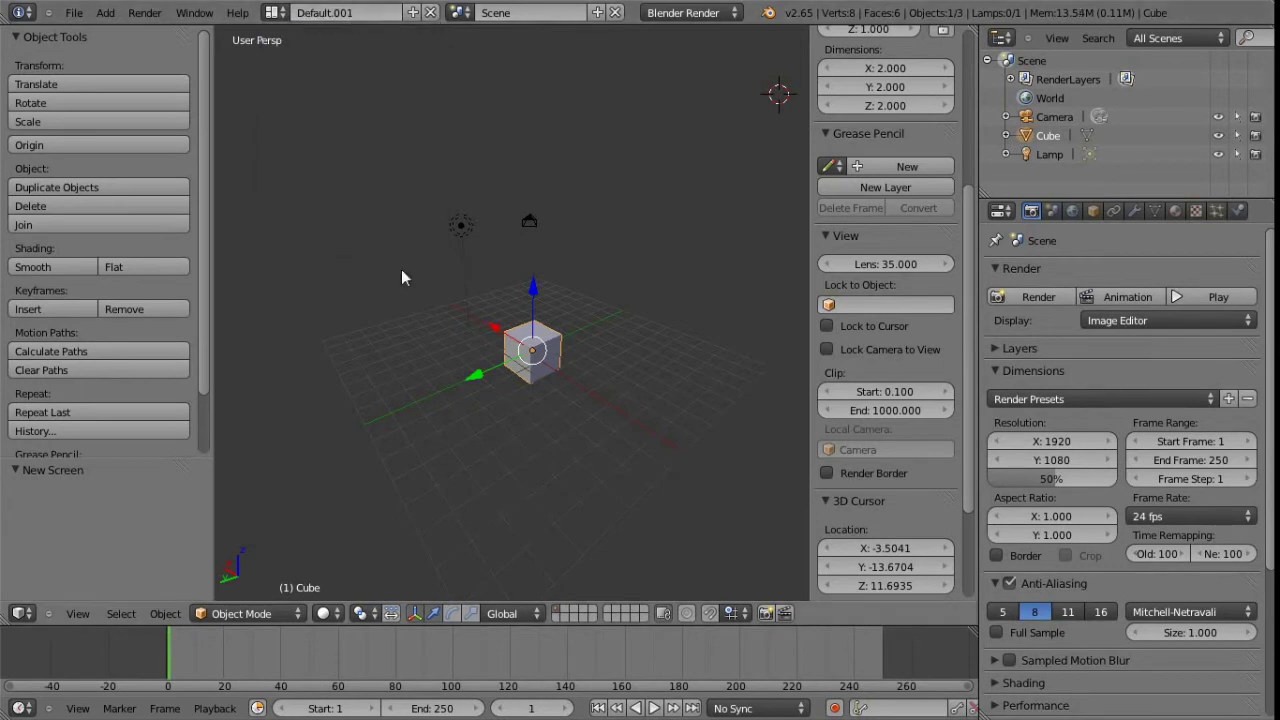
click(74, 12)
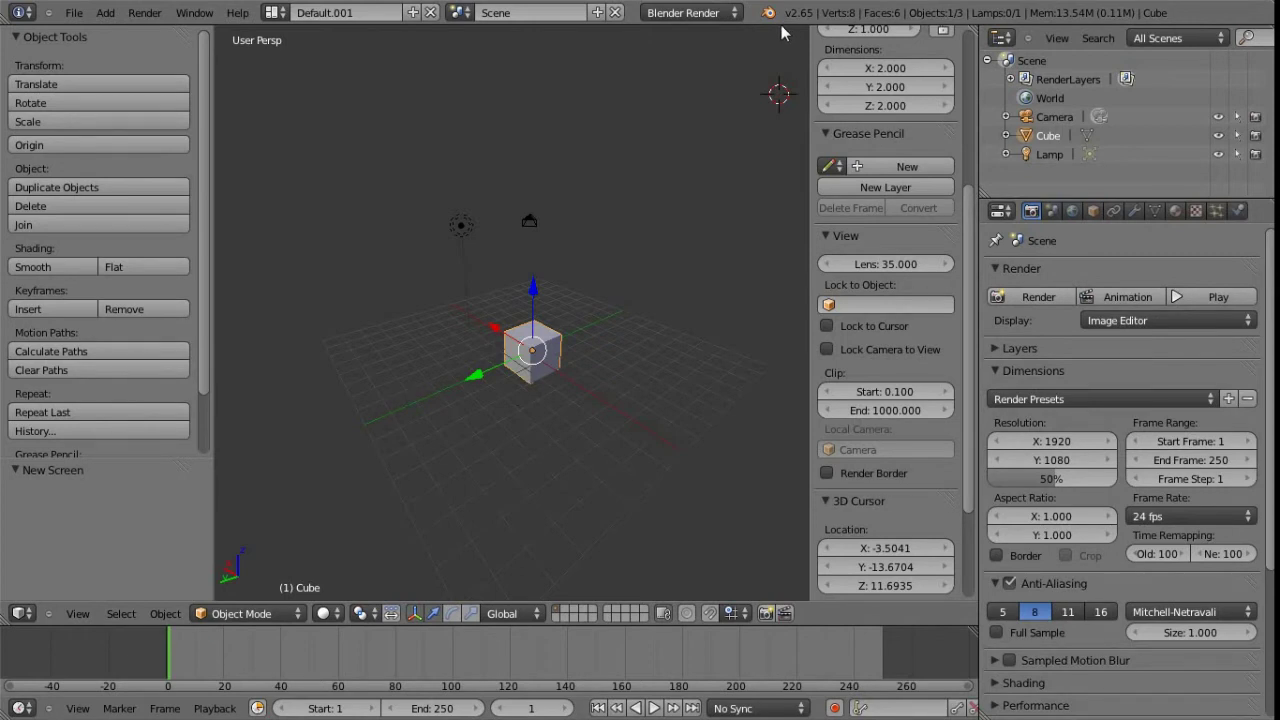
Step: Expand the Info editor to view its log of performed operations, and collapse it back to its header
drag(782, 26, 760, 120)
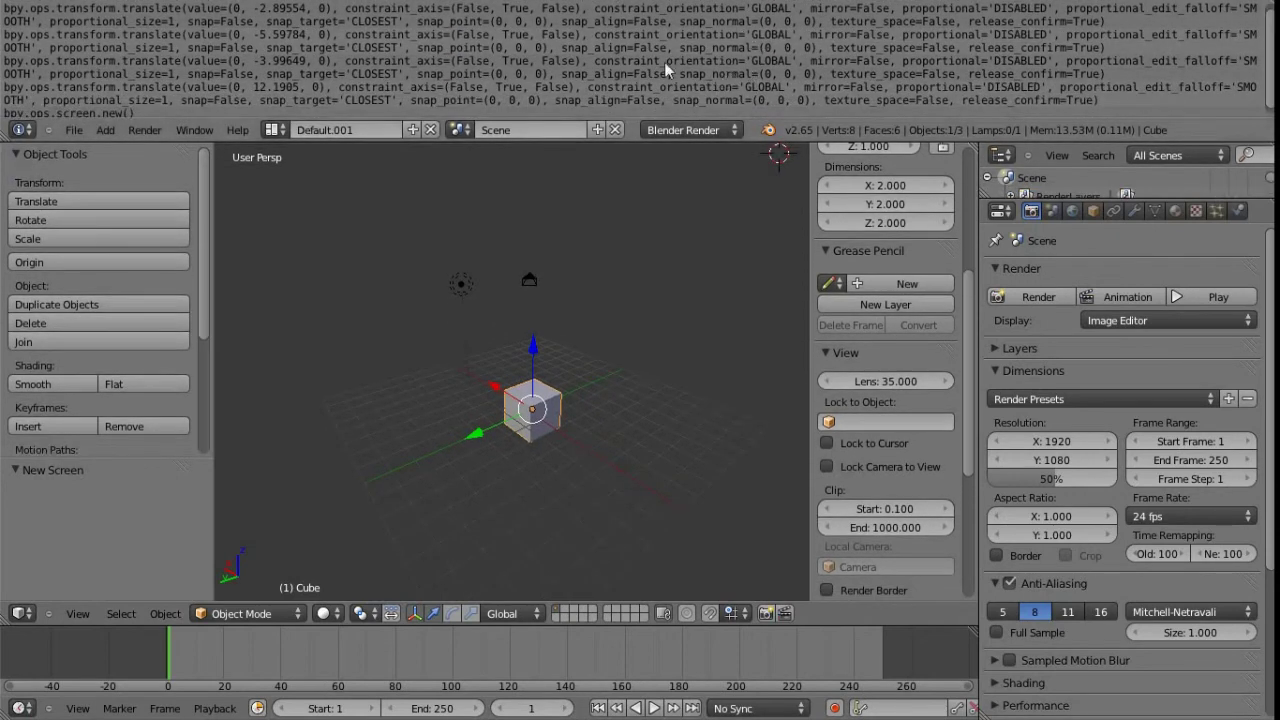
scroll(760, 60, down, 1)
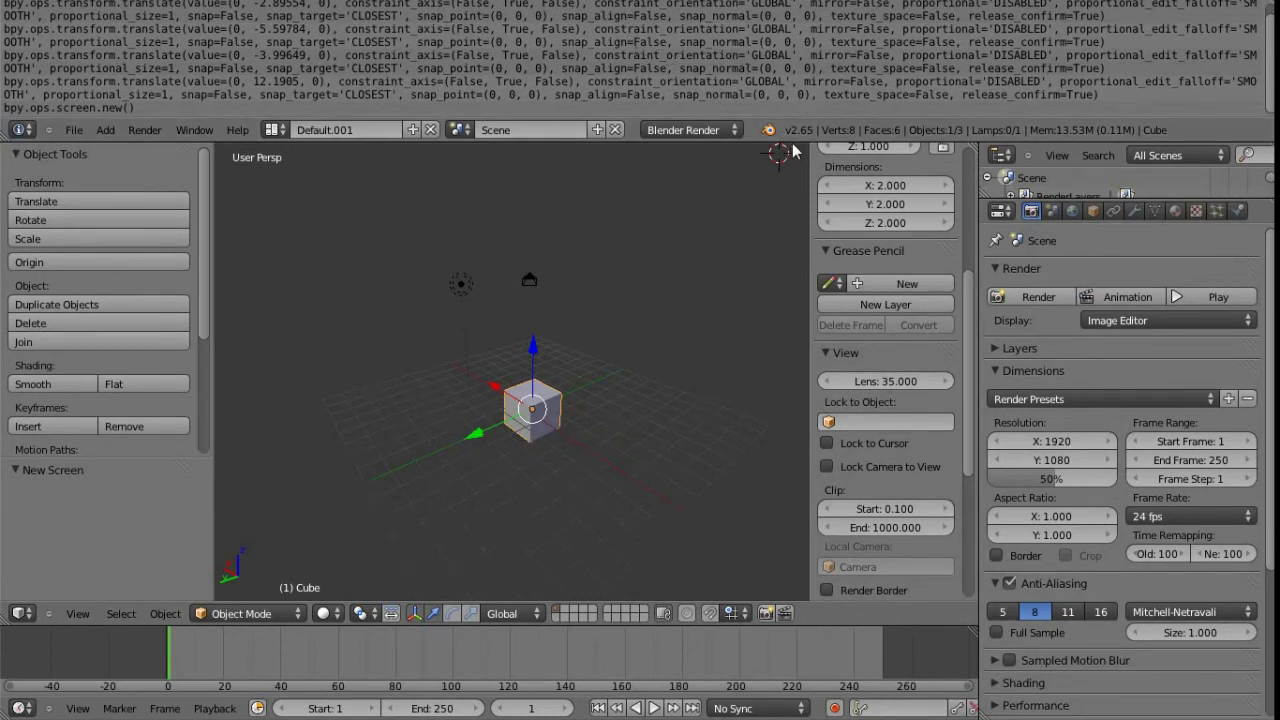
drag(793, 142, 796, 25)
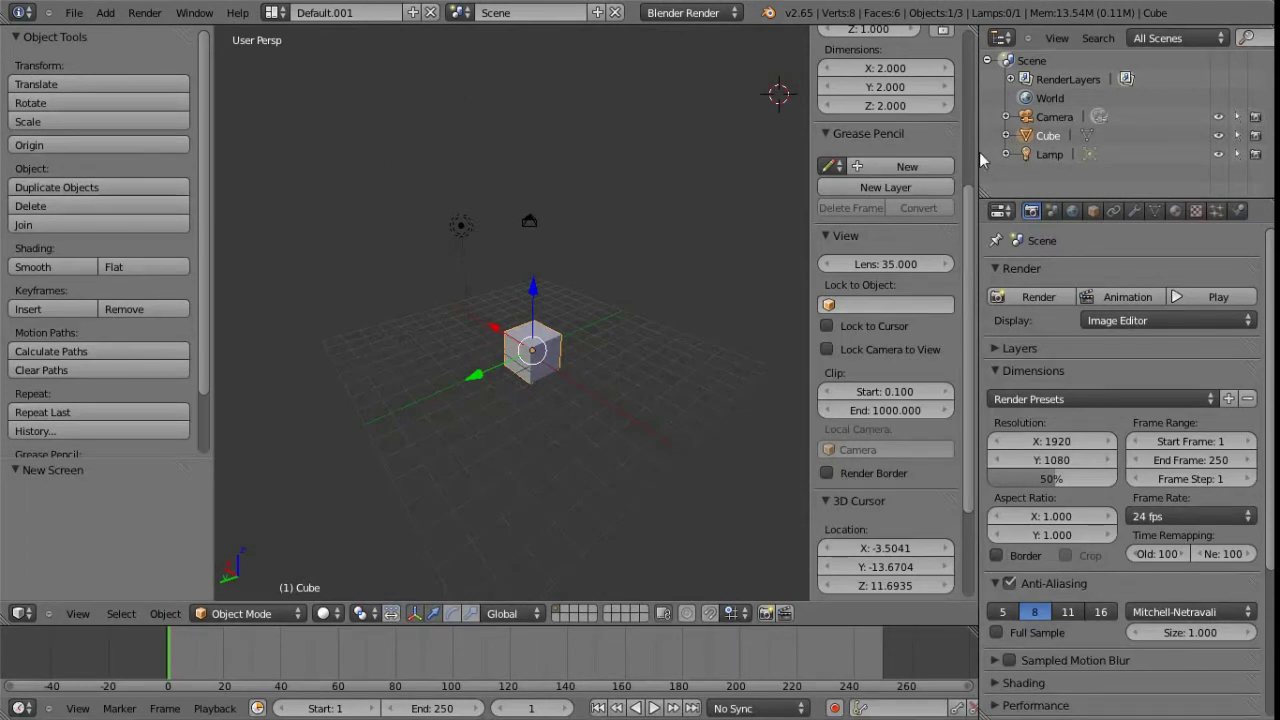
Step: Resize the areas so the Outliner is taller, the timeline slightly shorter and the Outliner and Properties column narrower
drag(980, 160, 888, 160)
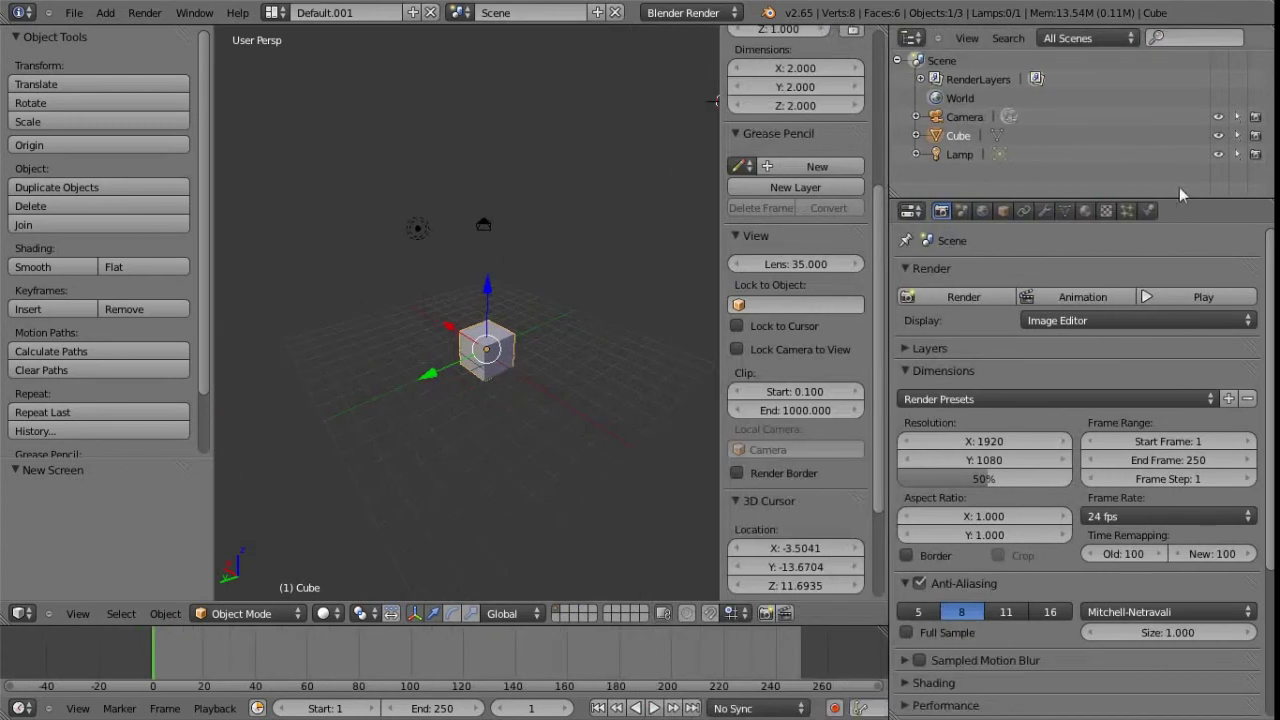
drag(1190, 204, 1190, 322)
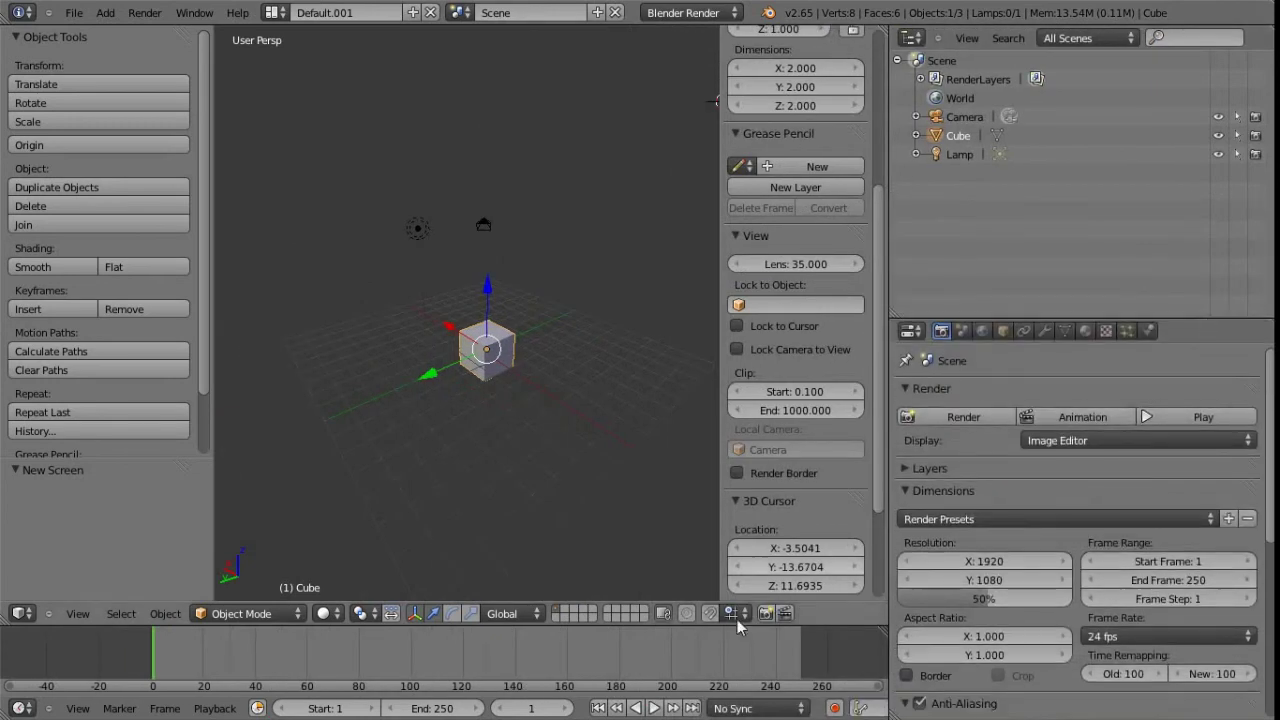
mouse_move(602, 625)
mouse_down()
mouse_move(598, 413)
mouse_move(580, 632)
mouse_up()
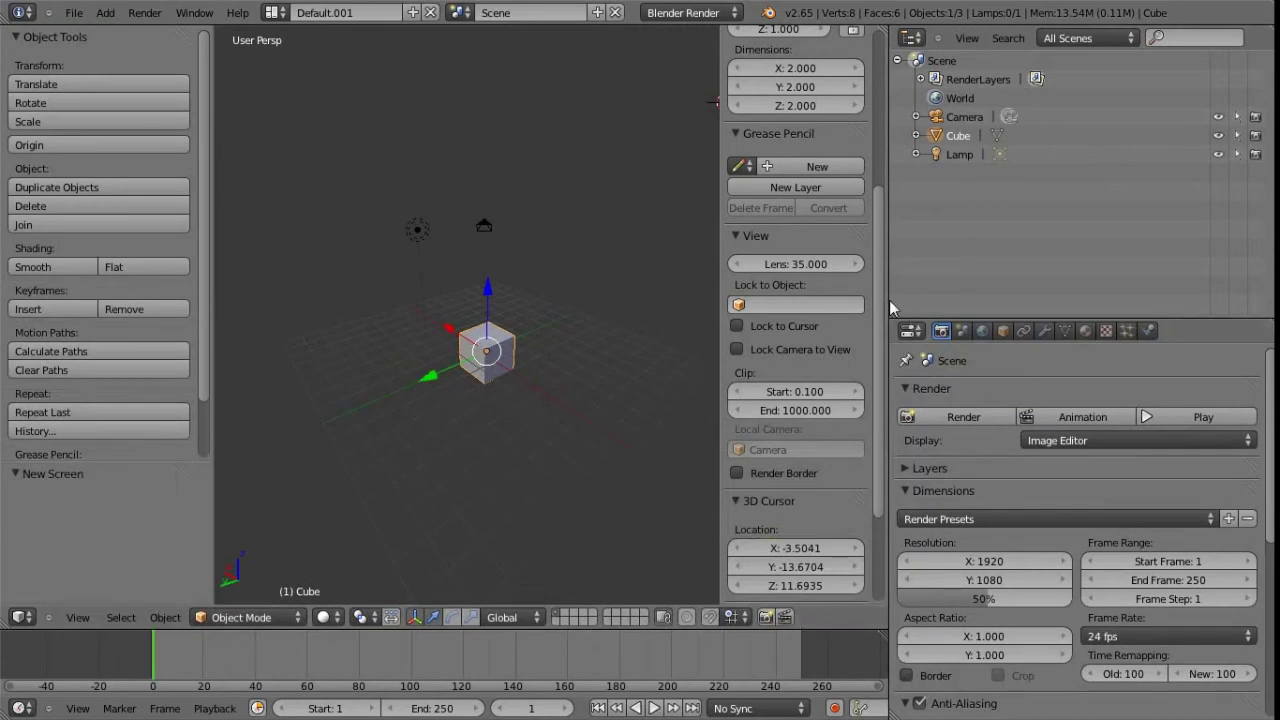
drag(889, 307, 1032, 307)
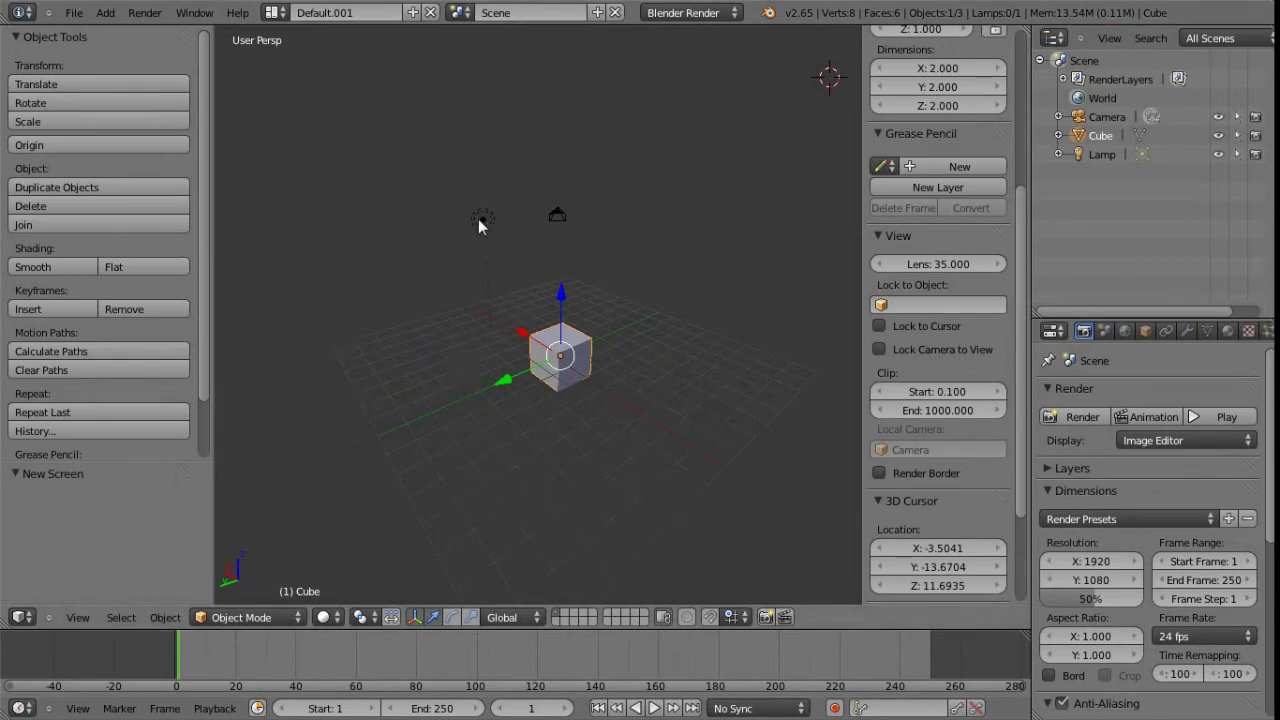
Step: Change the main 3D View area to the Info editor, and change it again to the Properties editor
click(22, 618)
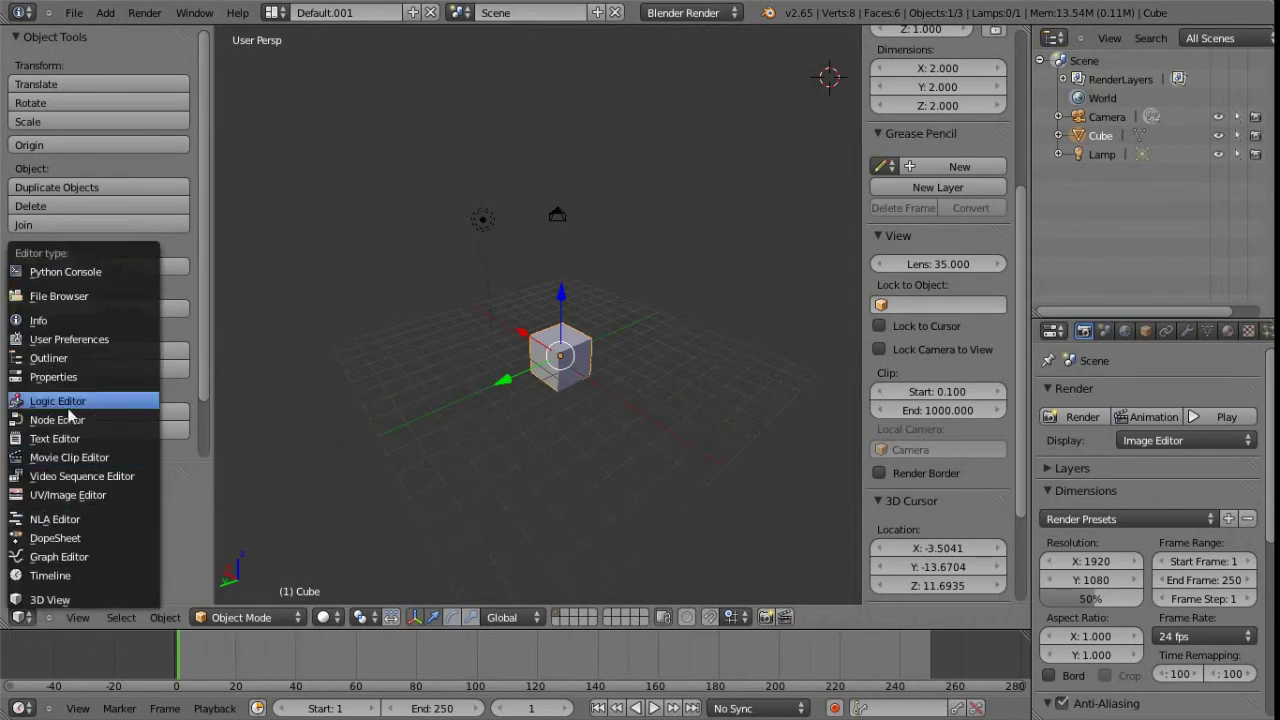
click(71, 321)
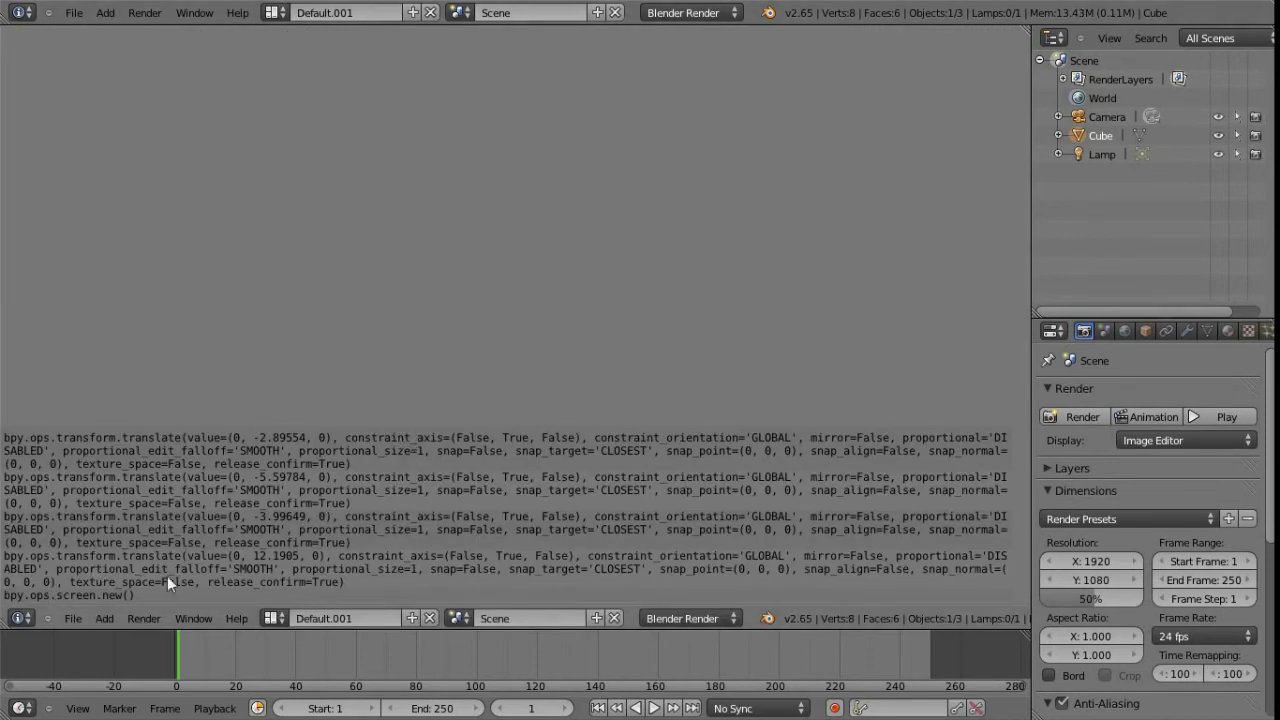
click(19, 618)
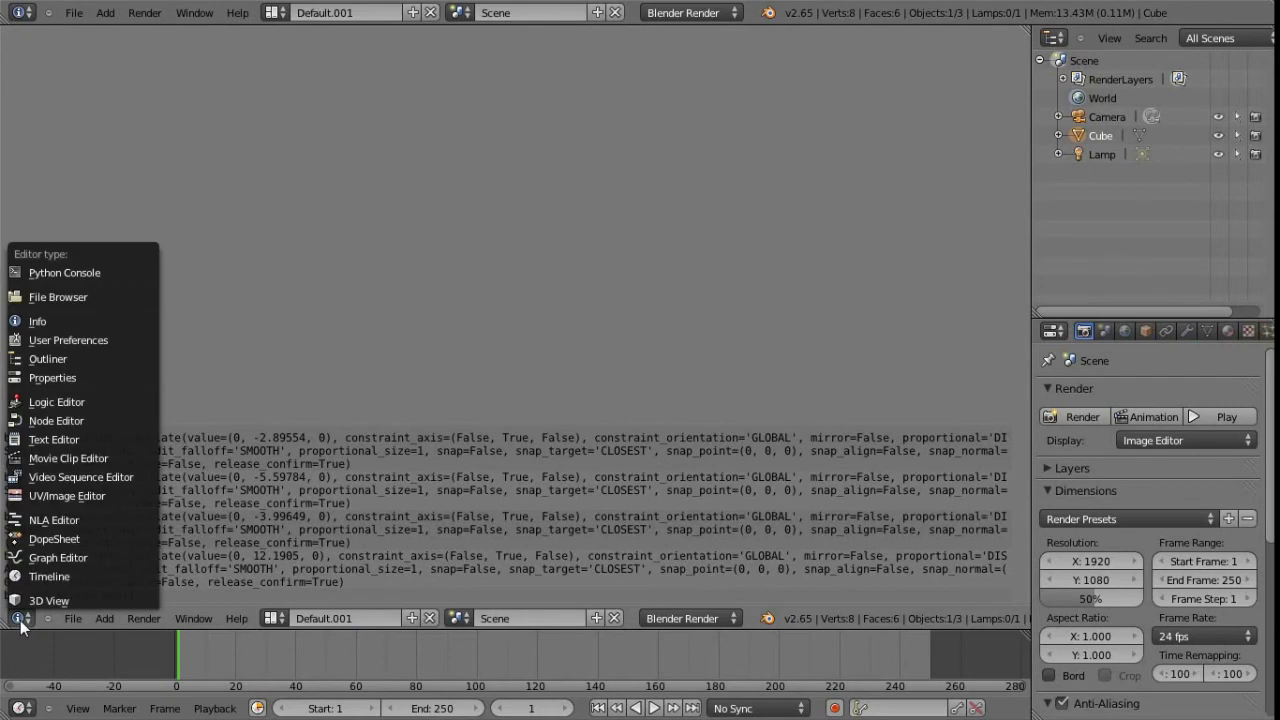
click(91, 375)
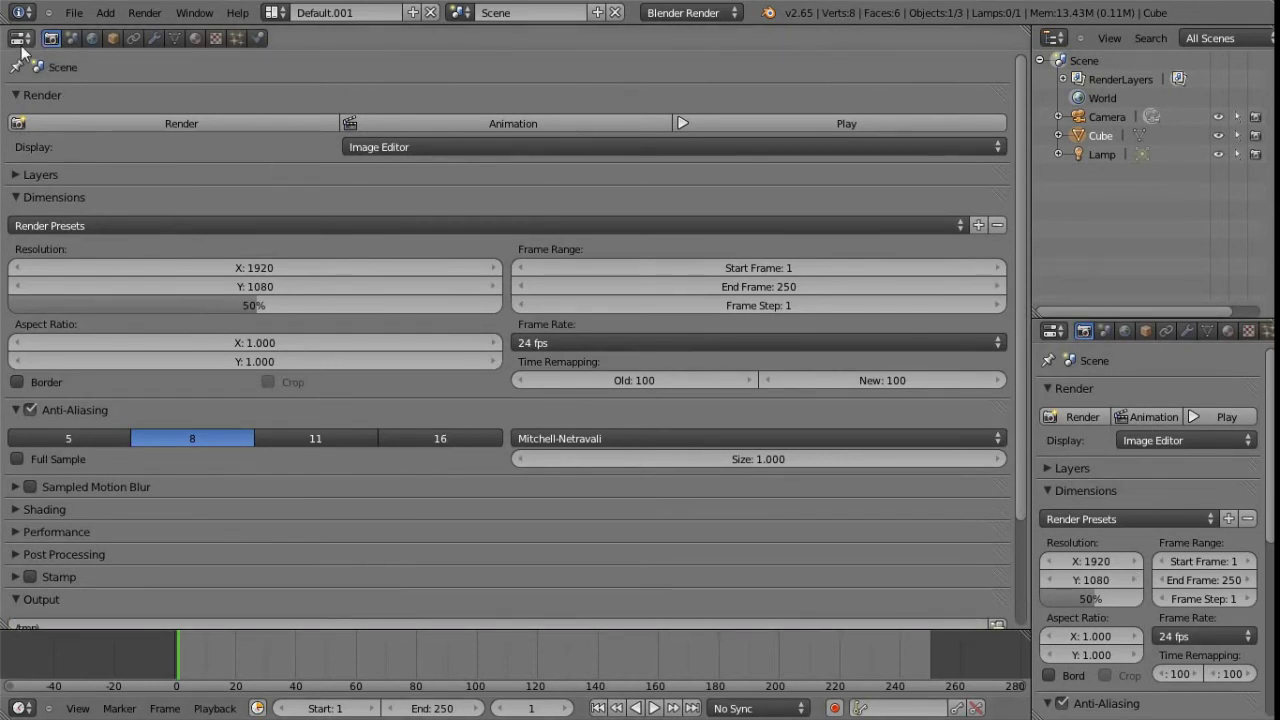
Step: Switch the main area back to the 3D View editor
right_click(403, 38)
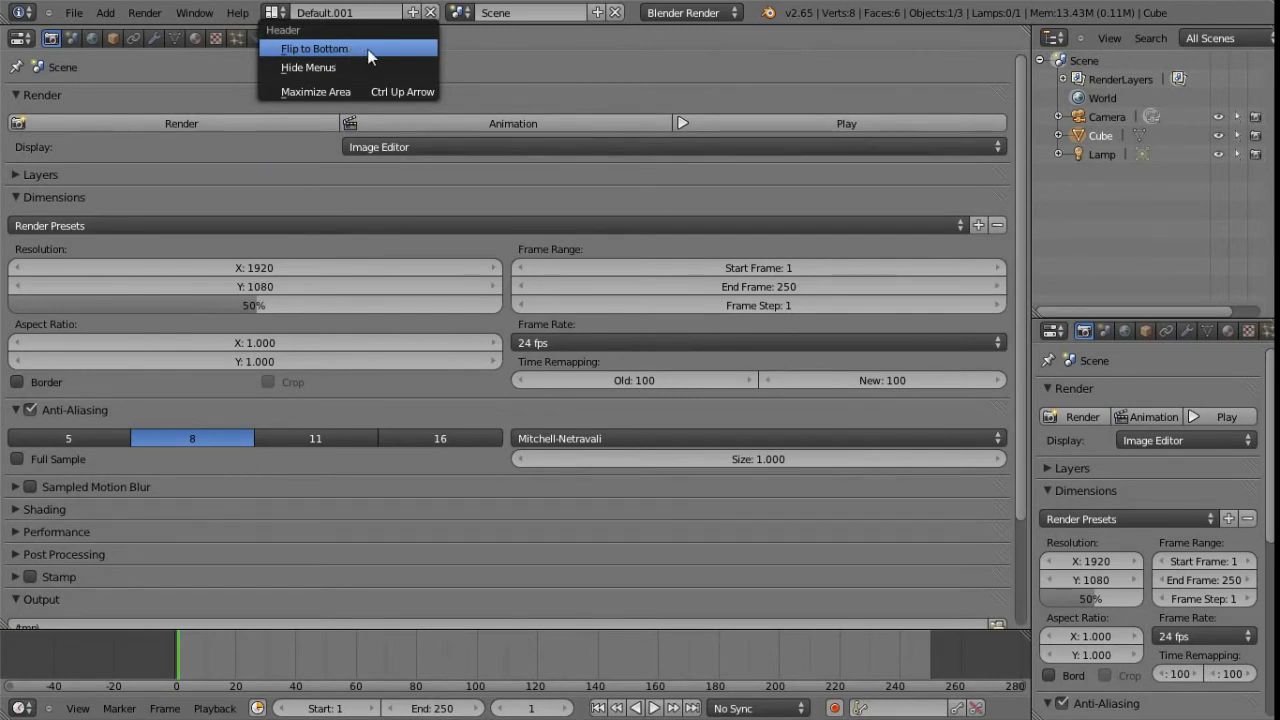
click(20, 38)
click(45, 52)
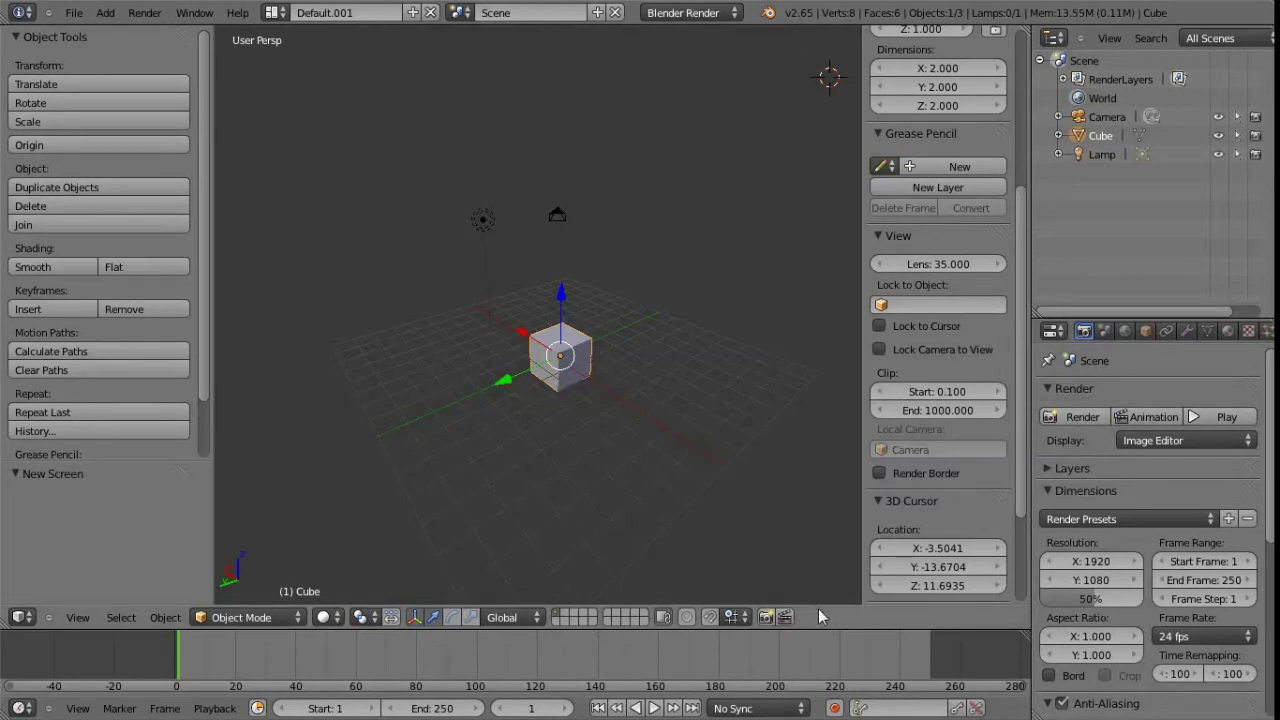
Step: Hide the 3D View's header and show it again
drag(820, 616, 817, 638)
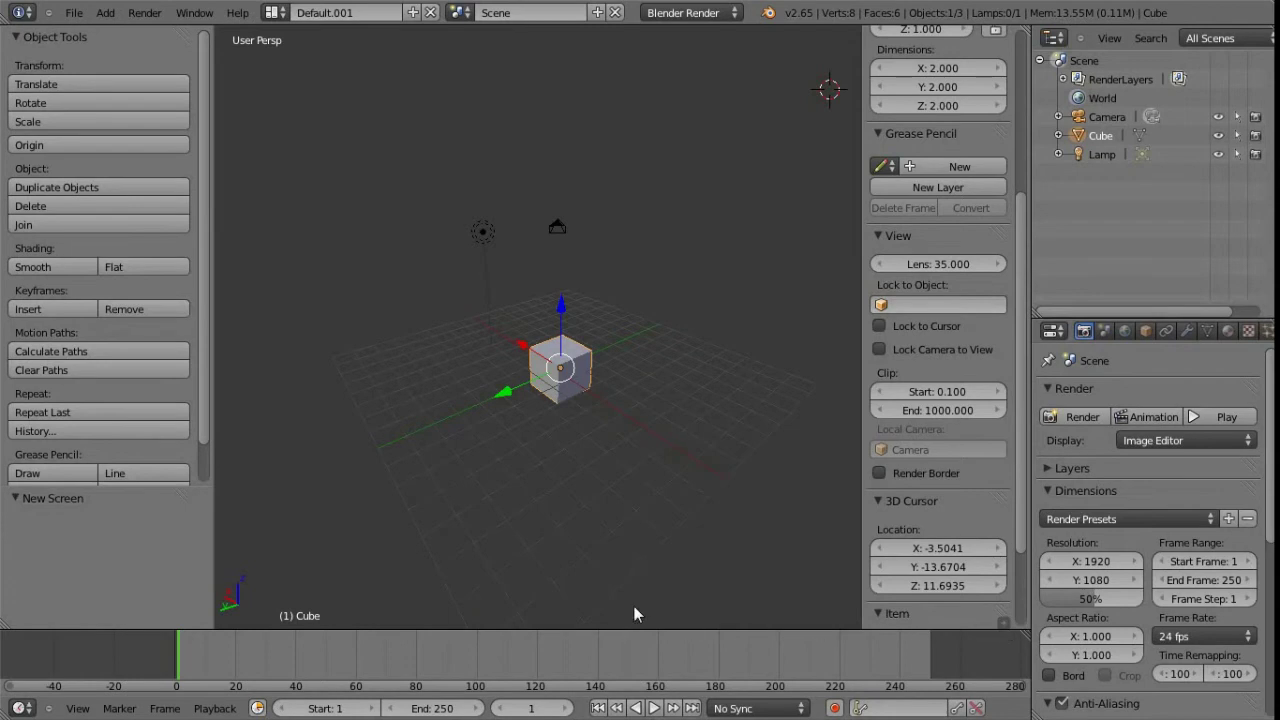
click(1005, 627)
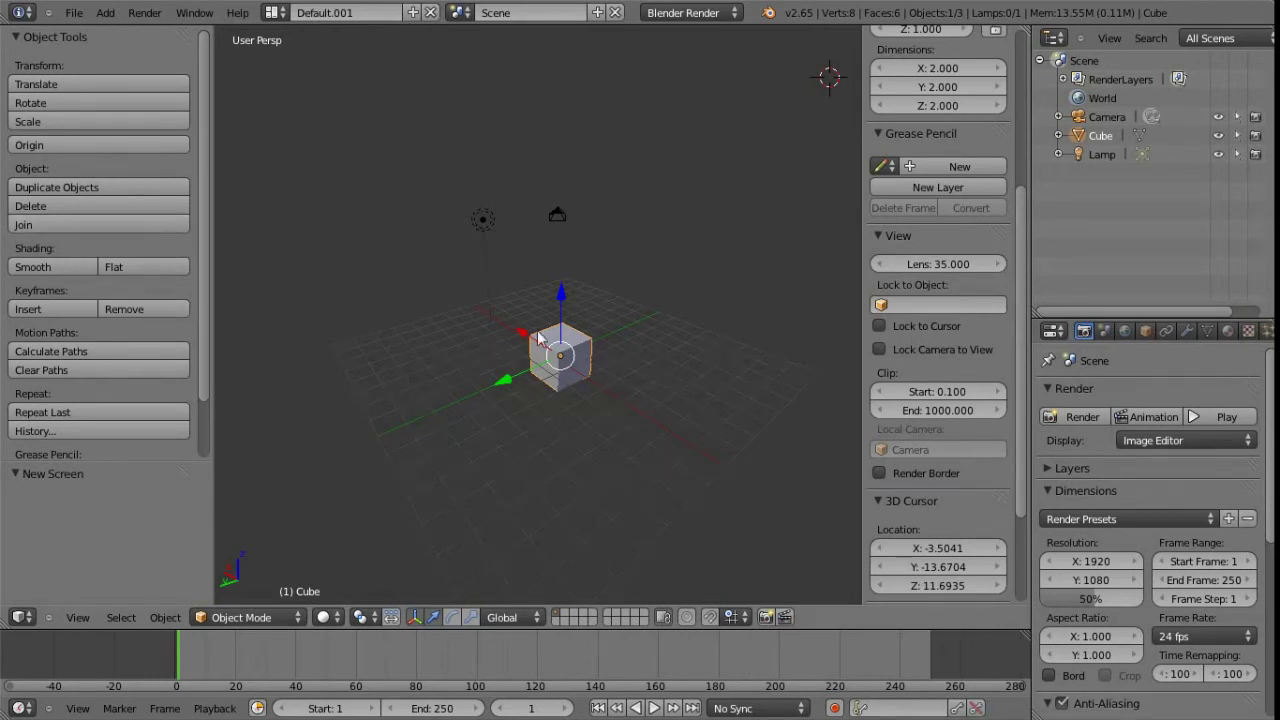
Step: Hide the Properties region and the Tool Shelf in the 3D View
click(79, 617)
click(22, 617)
key(n)
key(t)
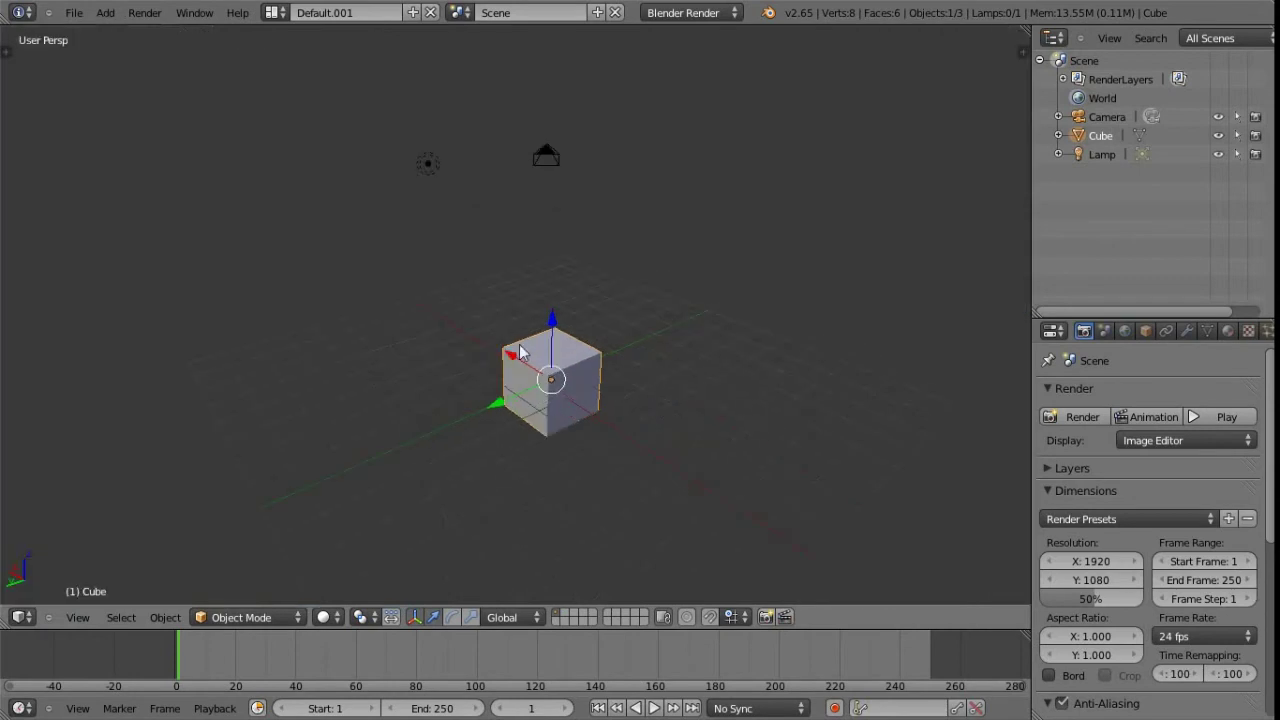
click(80, 617)
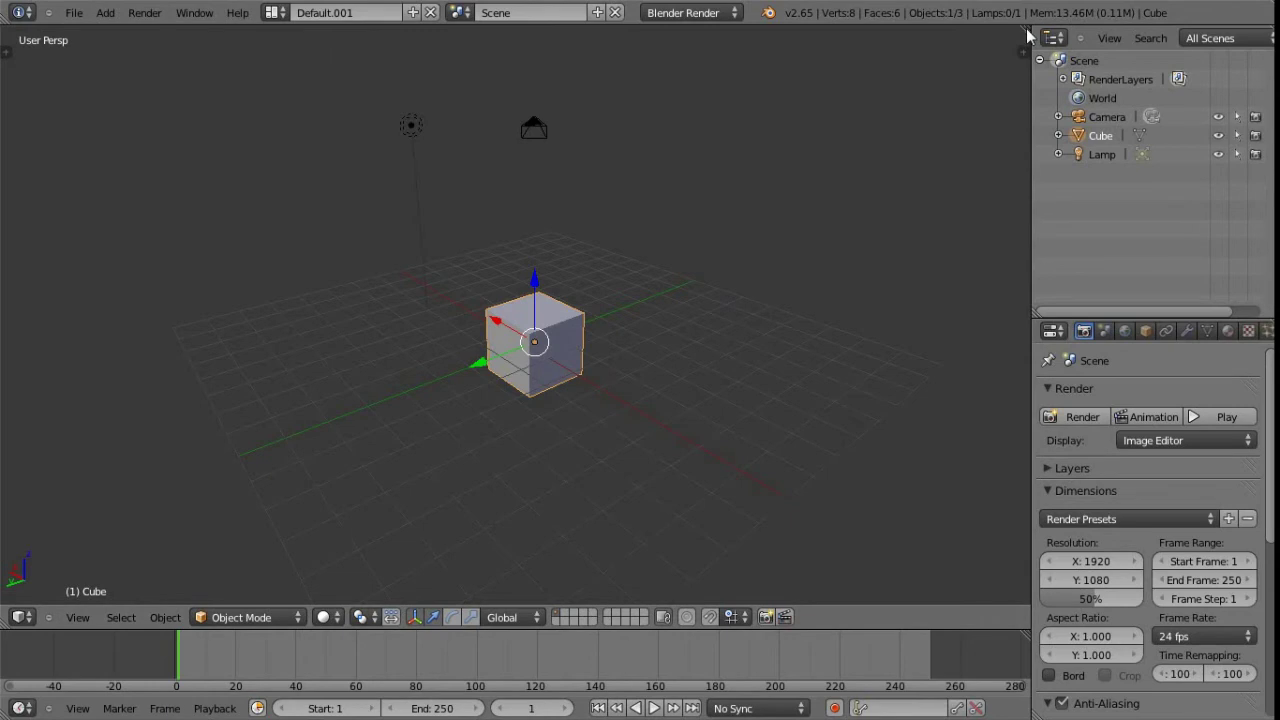
Step: Split the 3D View into upper and lower areas, and divide the lower one into two side-by-side views
drag(1028, 36, 1030, 347)
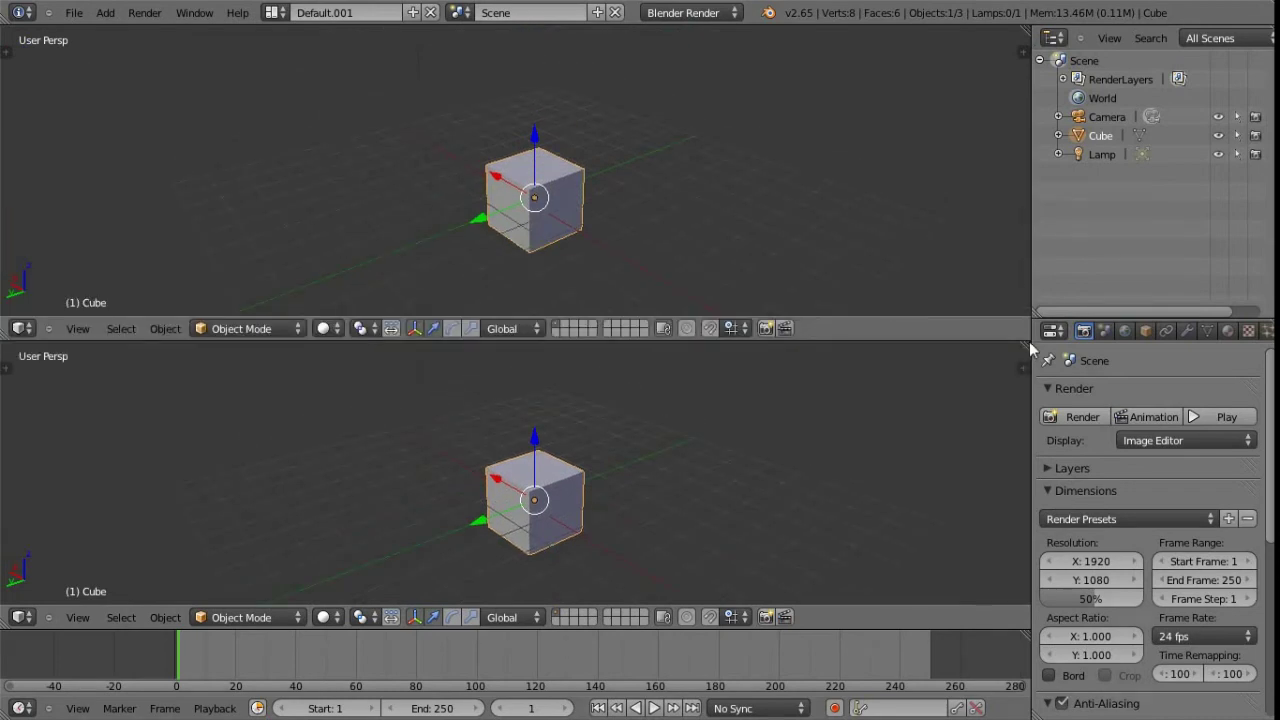
drag(1028, 348, 554, 340)
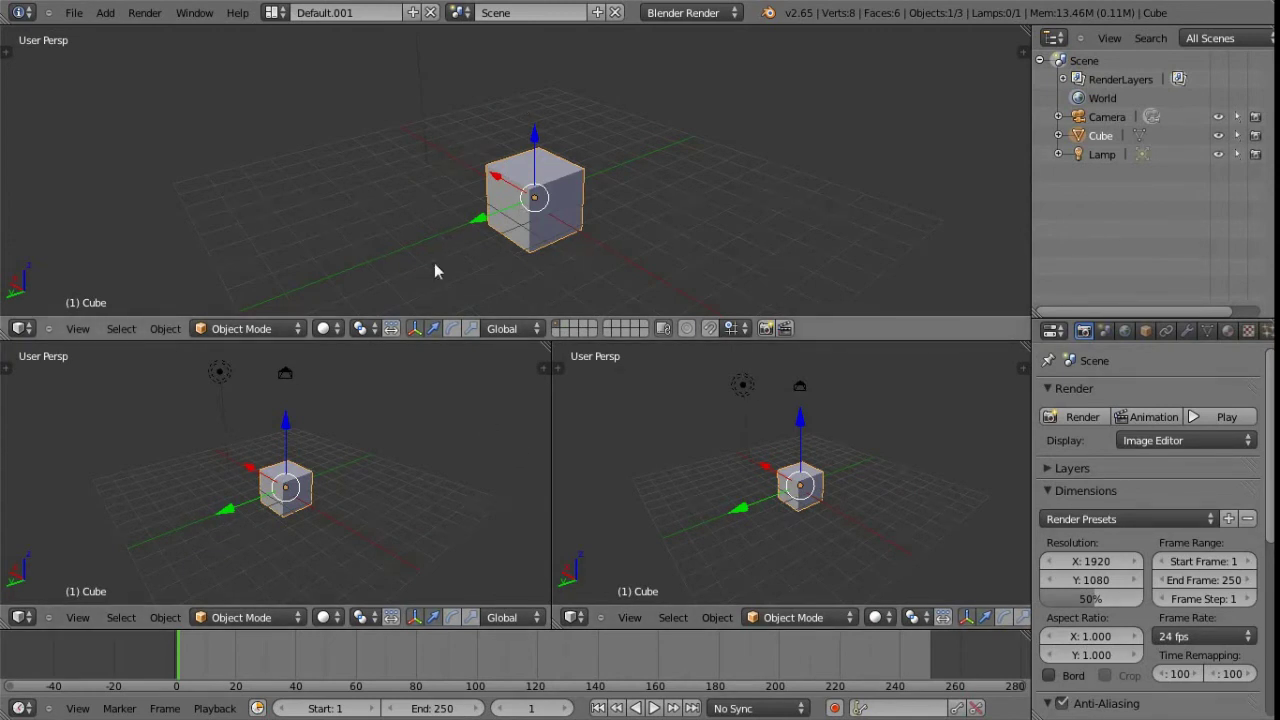
click(566, 616)
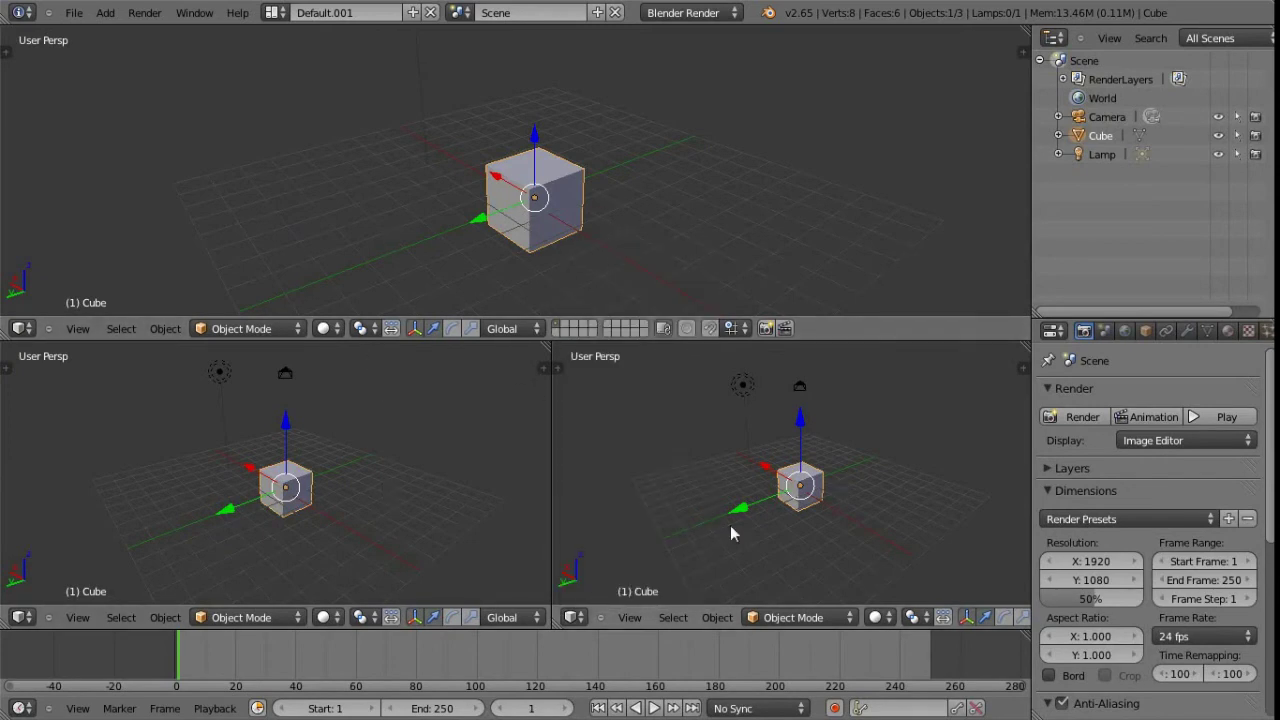
middle_drag(815, 495, 760, 480)
middle_drag(677, 508, 658, 489)
middle_drag(737, 528, 698, 428)
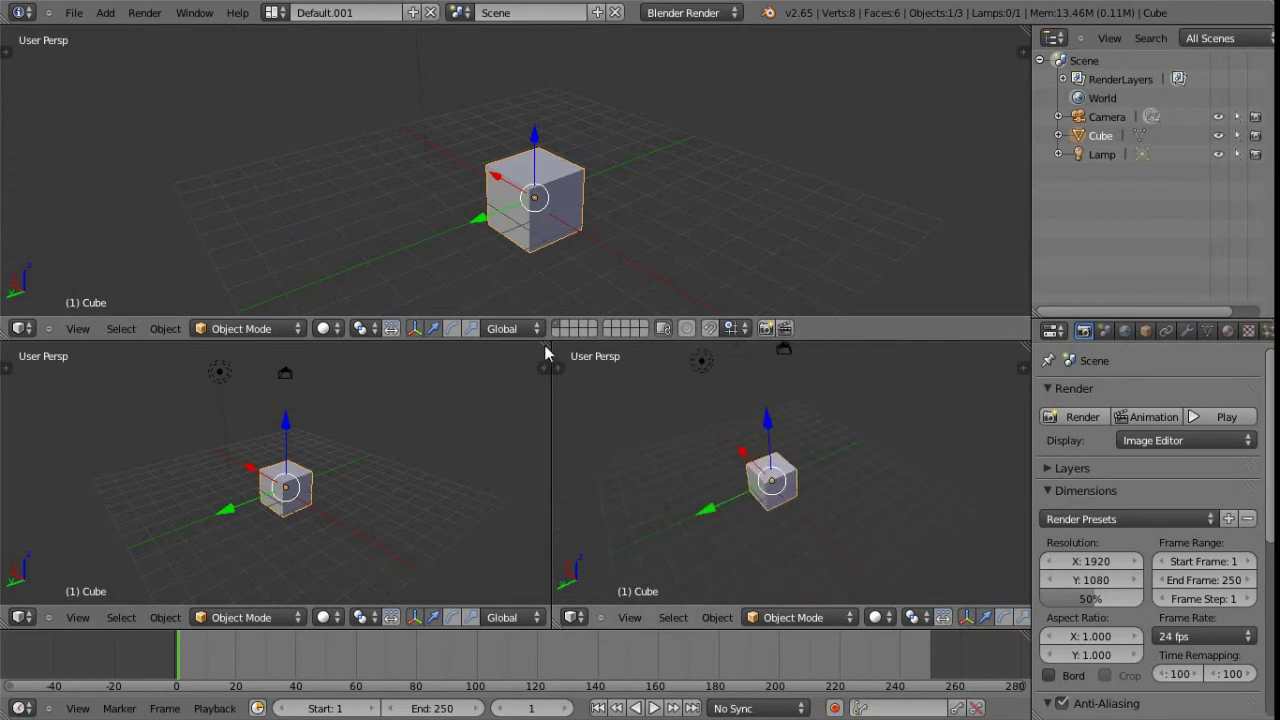
Step: Join the two lower 3D Views, and merge the result with the upper one into a single 3D View
drag(547, 344, 662, 518)
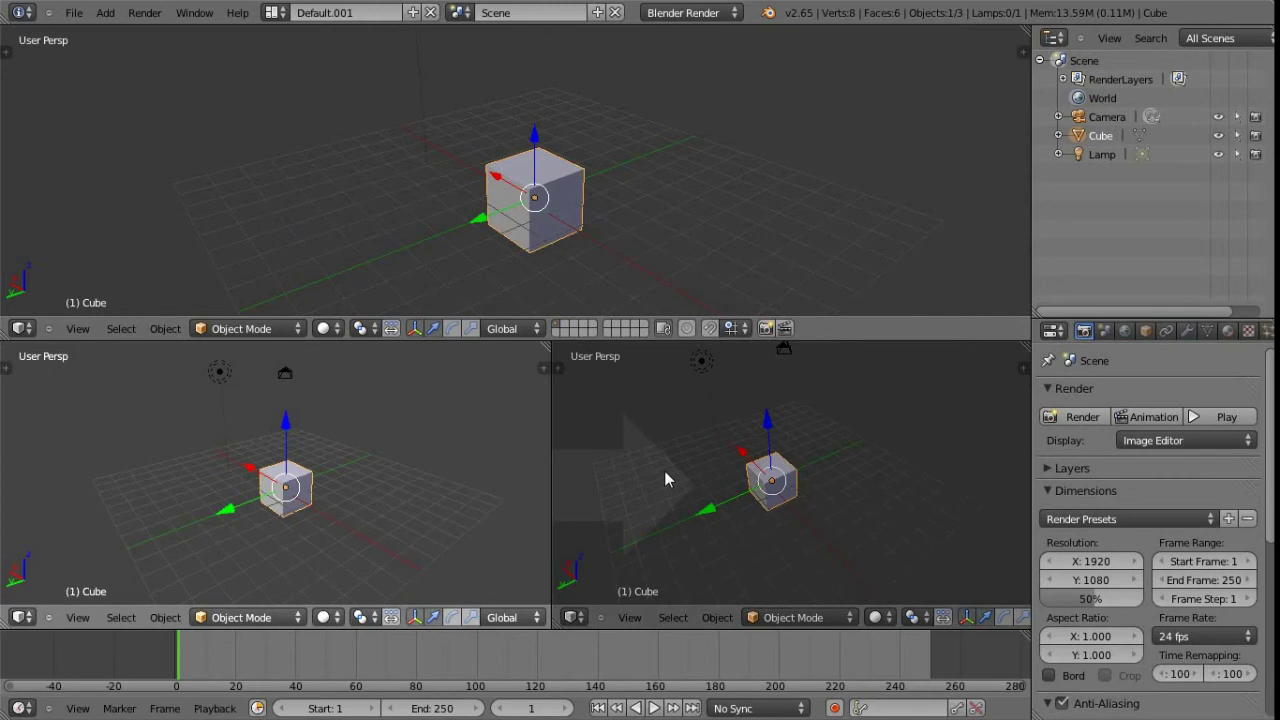
drag(664, 470, 361, 472)
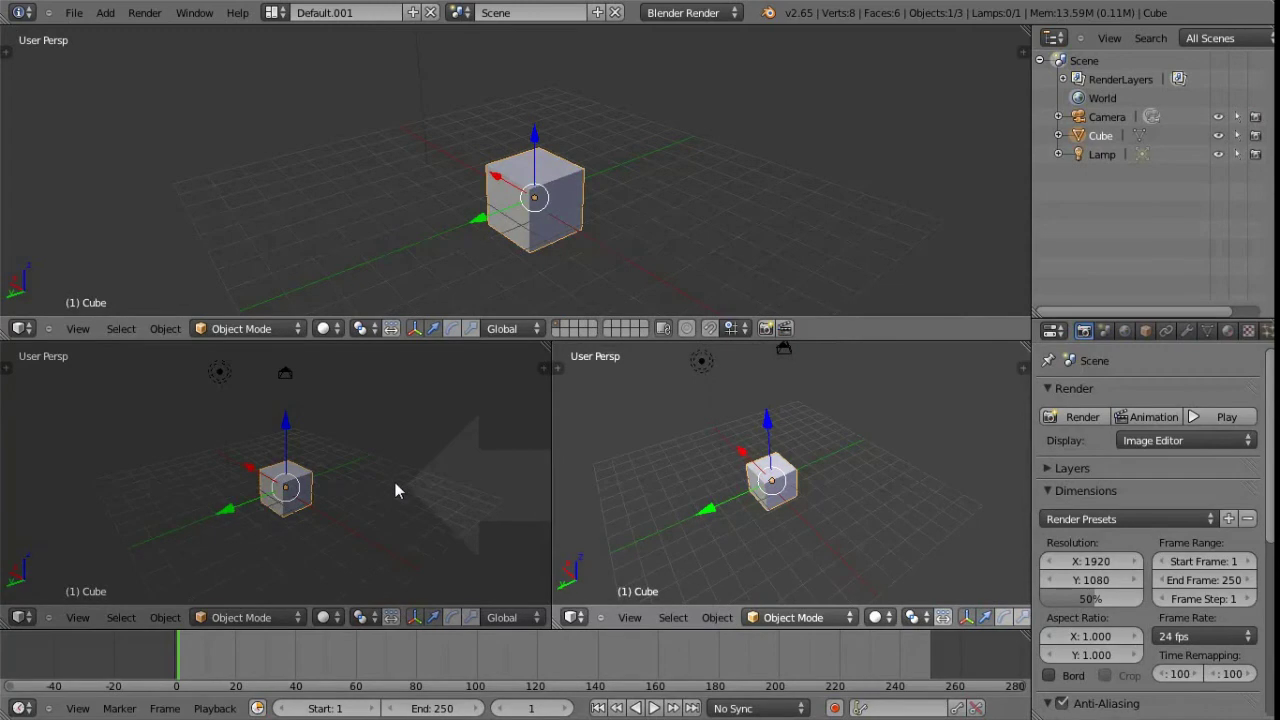
drag(395, 482, 394, 482)
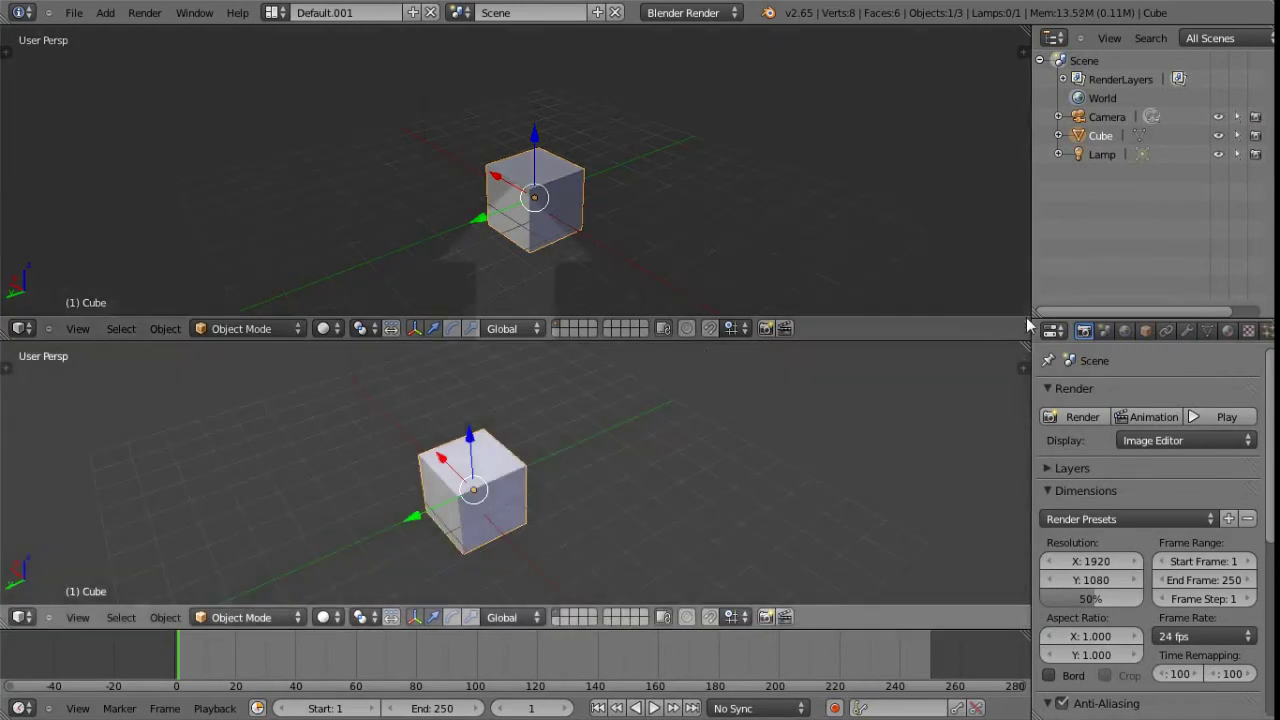
drag(1028, 348, 605, 335)
drag(991, 317, 670, 177)
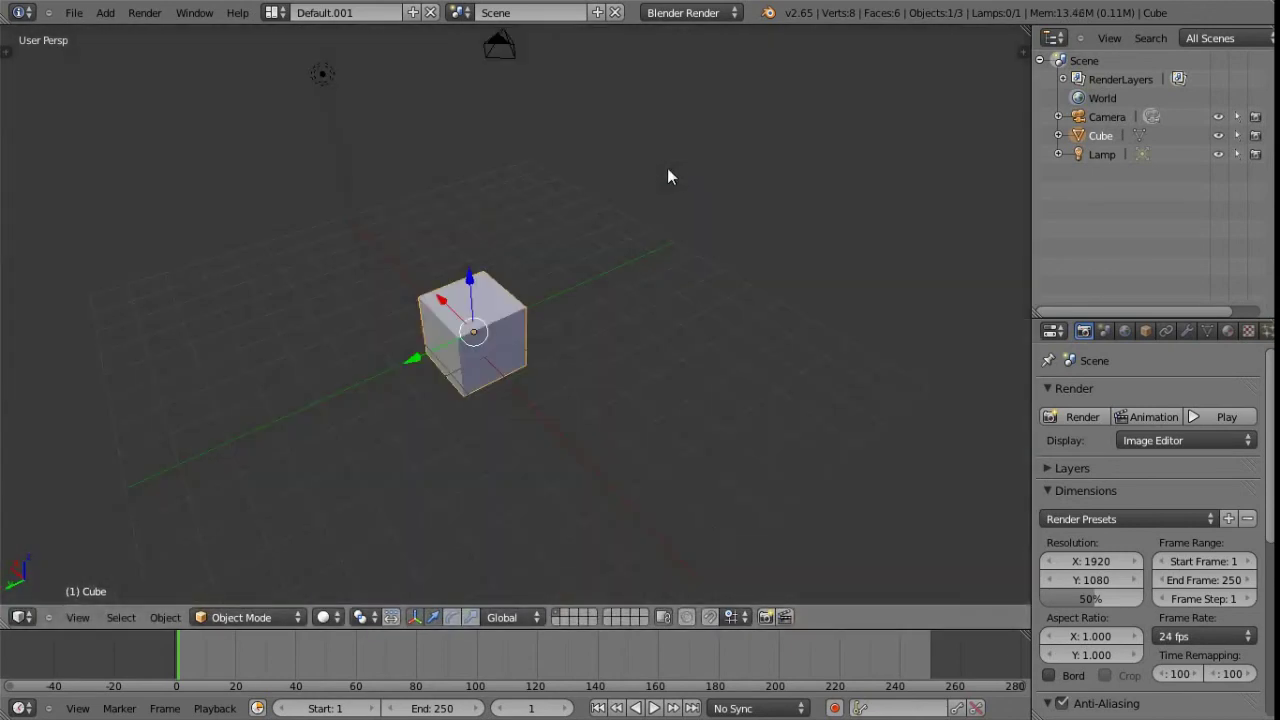
Step: Duplicate the 3D View area into a separate window, and shrink and reposition that window
right_click(1030, 34)
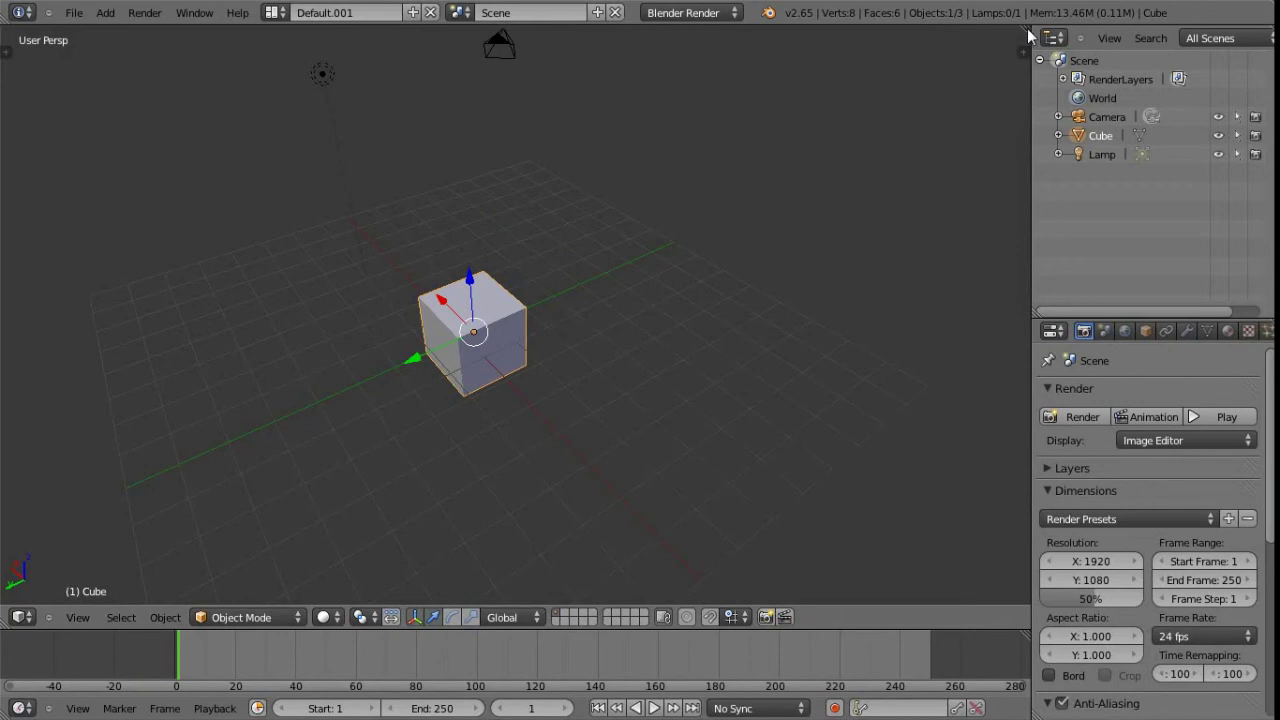
shift+drag(1030, 36, 946, 83)
drag(757, 38, 730, 92)
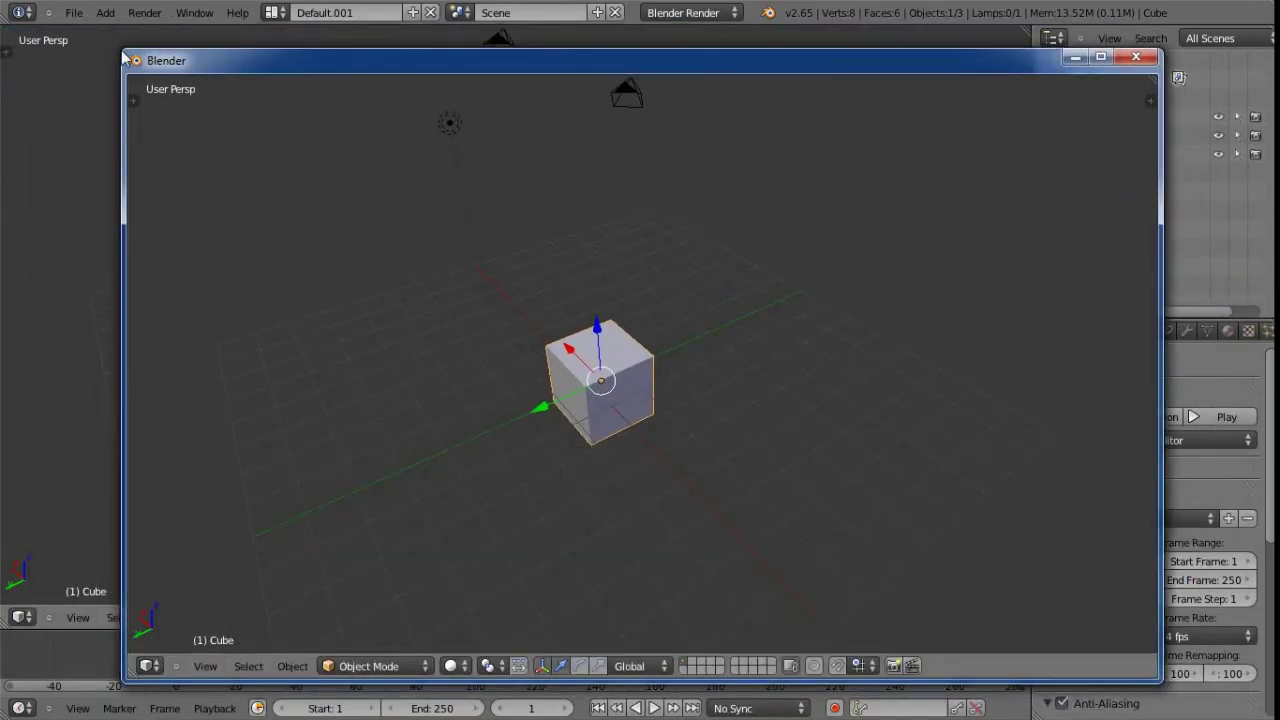
drag(123, 52, 345, 158)
drag(497, 171, 480, 63)
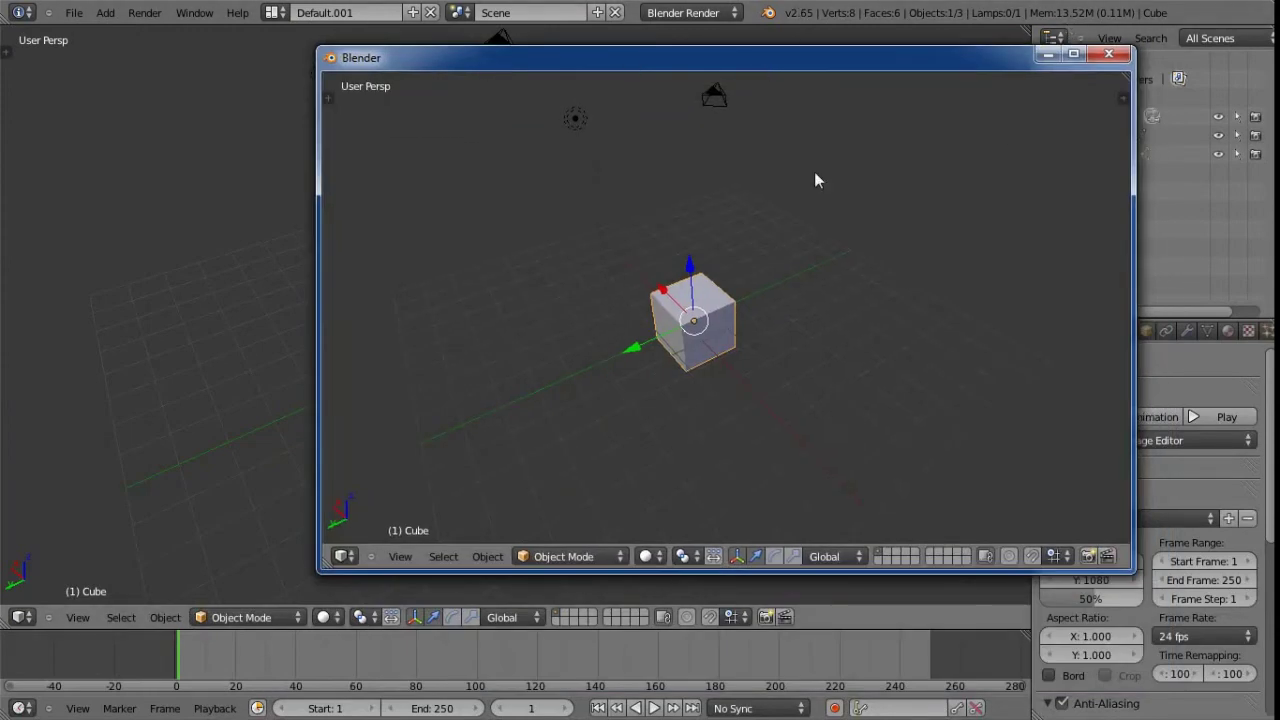
Step: Move the detached 3D View window over the main view, and close it
drag(840, 57, 561, 98)
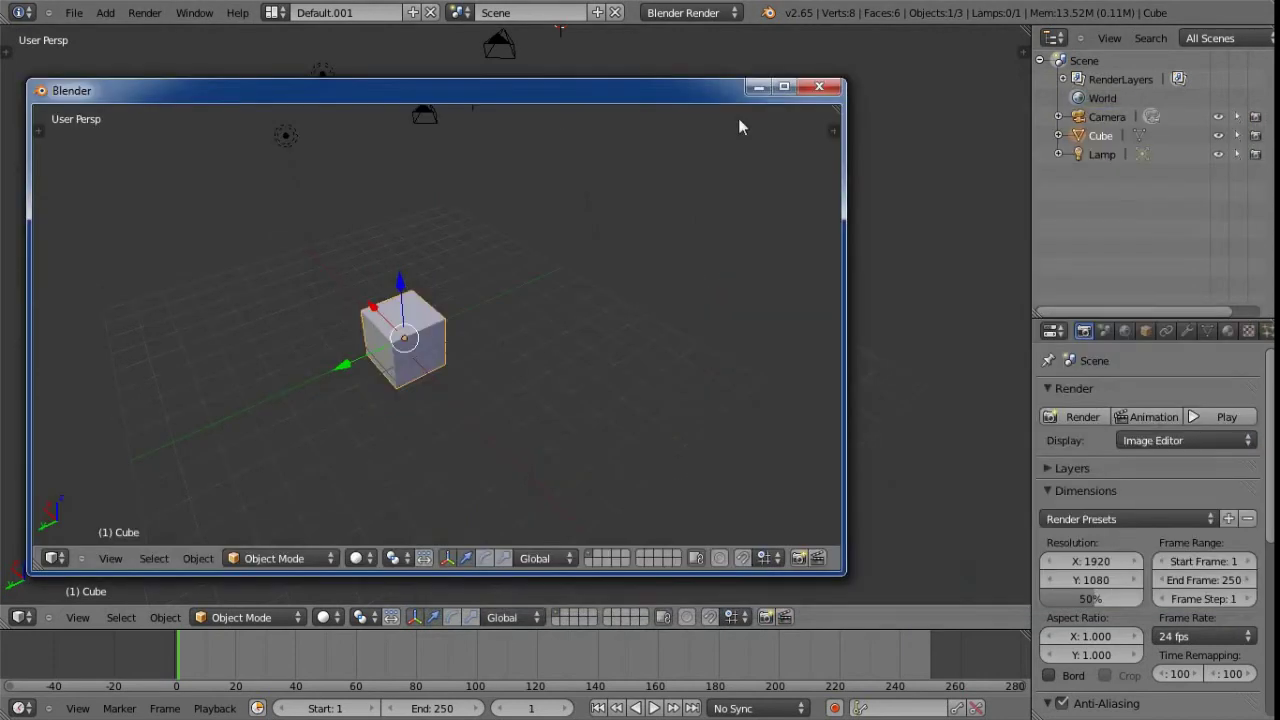
click(820, 88)
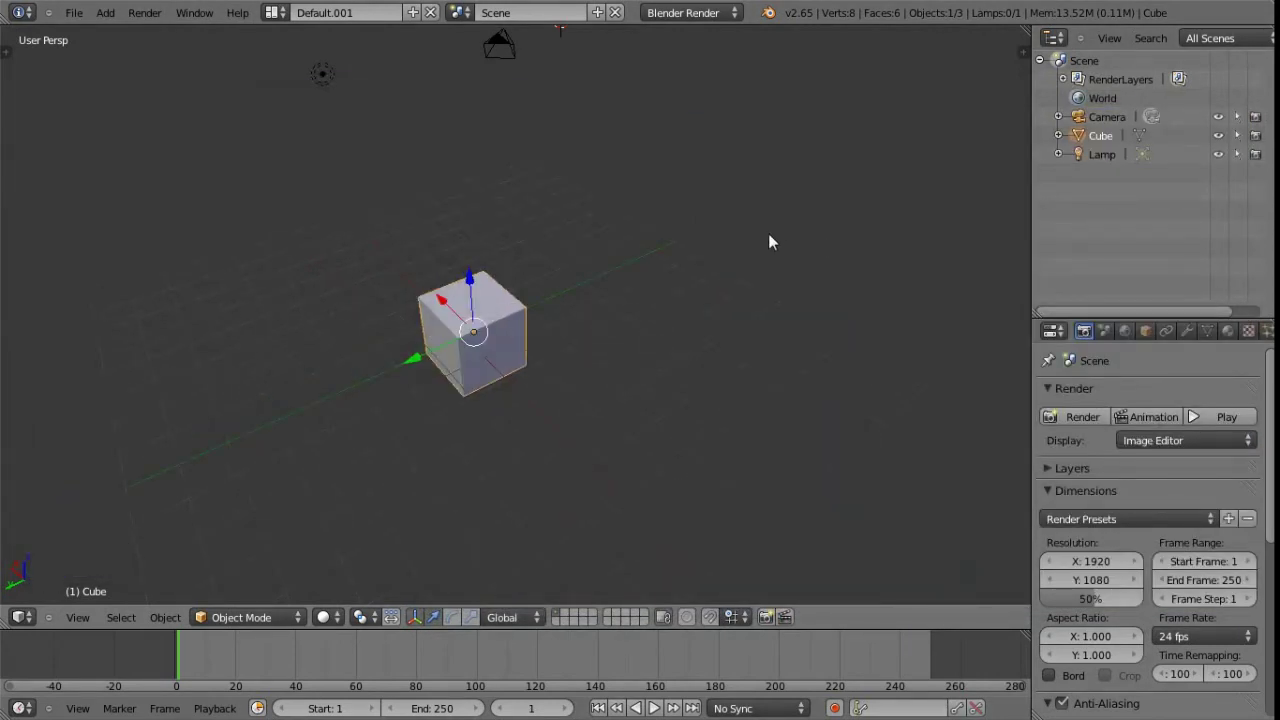
middle_drag(791, 249, 943, 217)
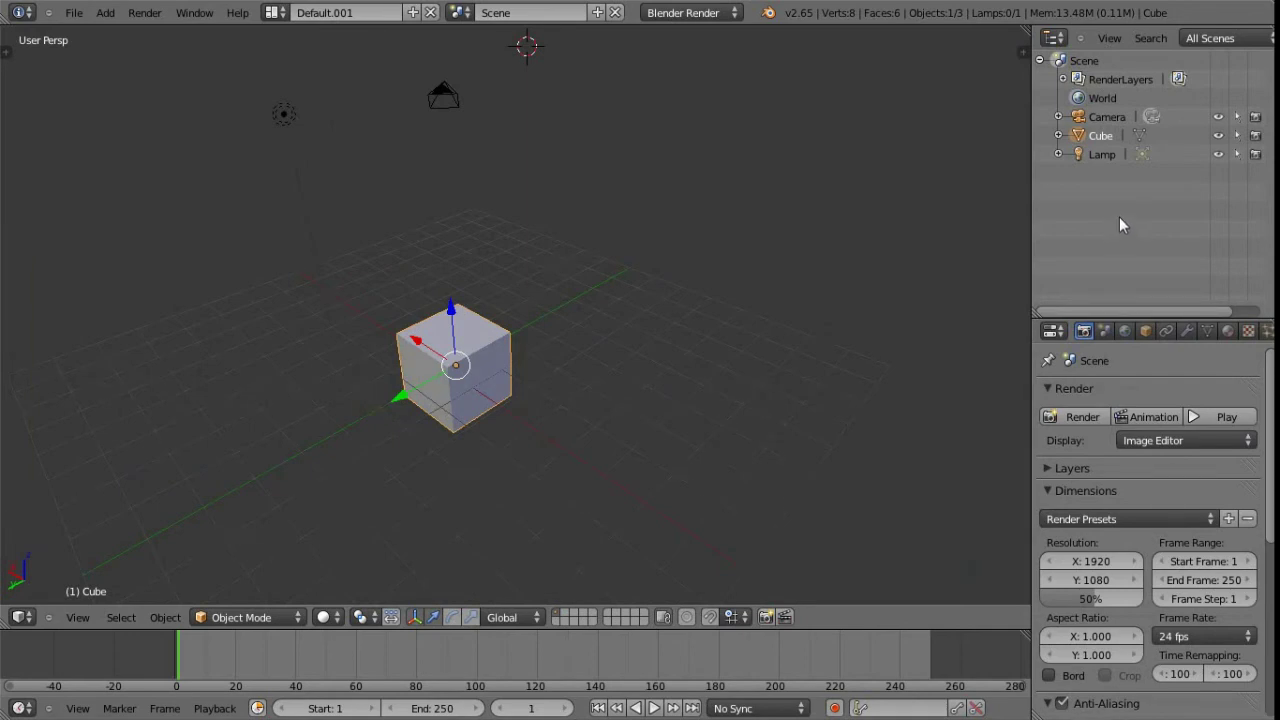
Step: Swap the Outliner with the 3D View area, and swap the two areas back to their original places
ctrl+drag(1119, 217, 1113, 215)
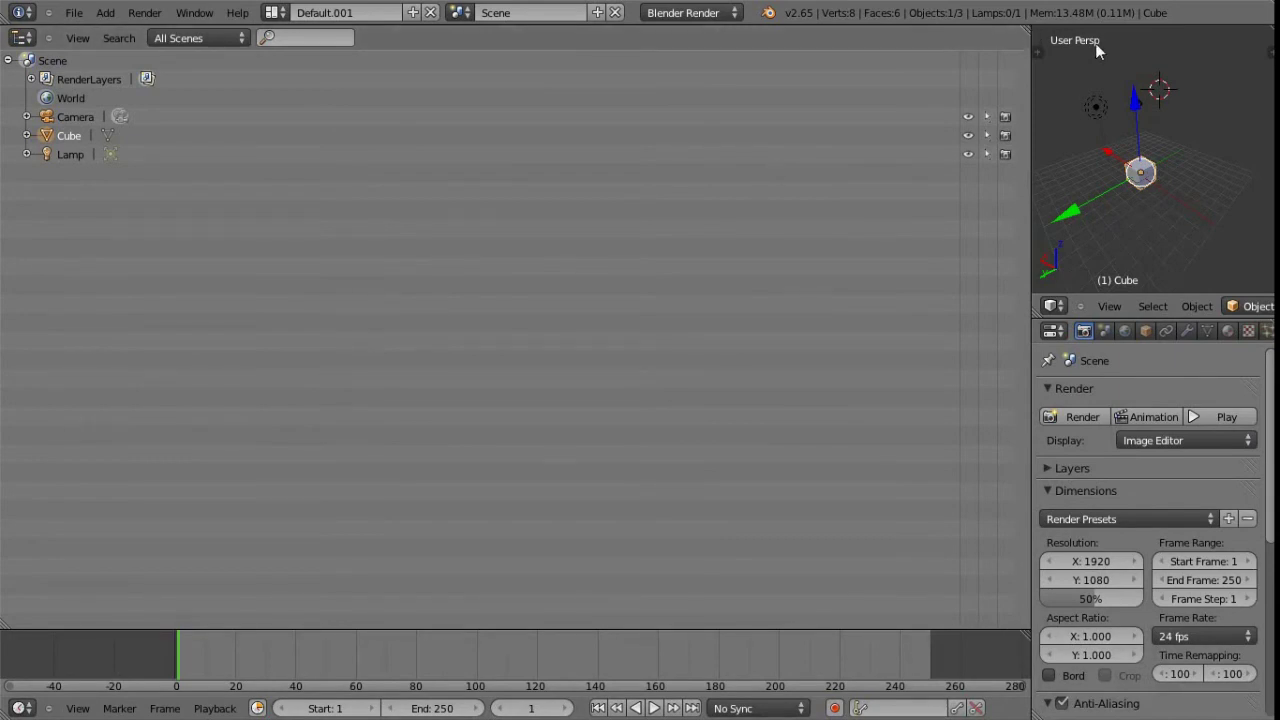
ctrl+drag(1095, 43, 1096, 44)
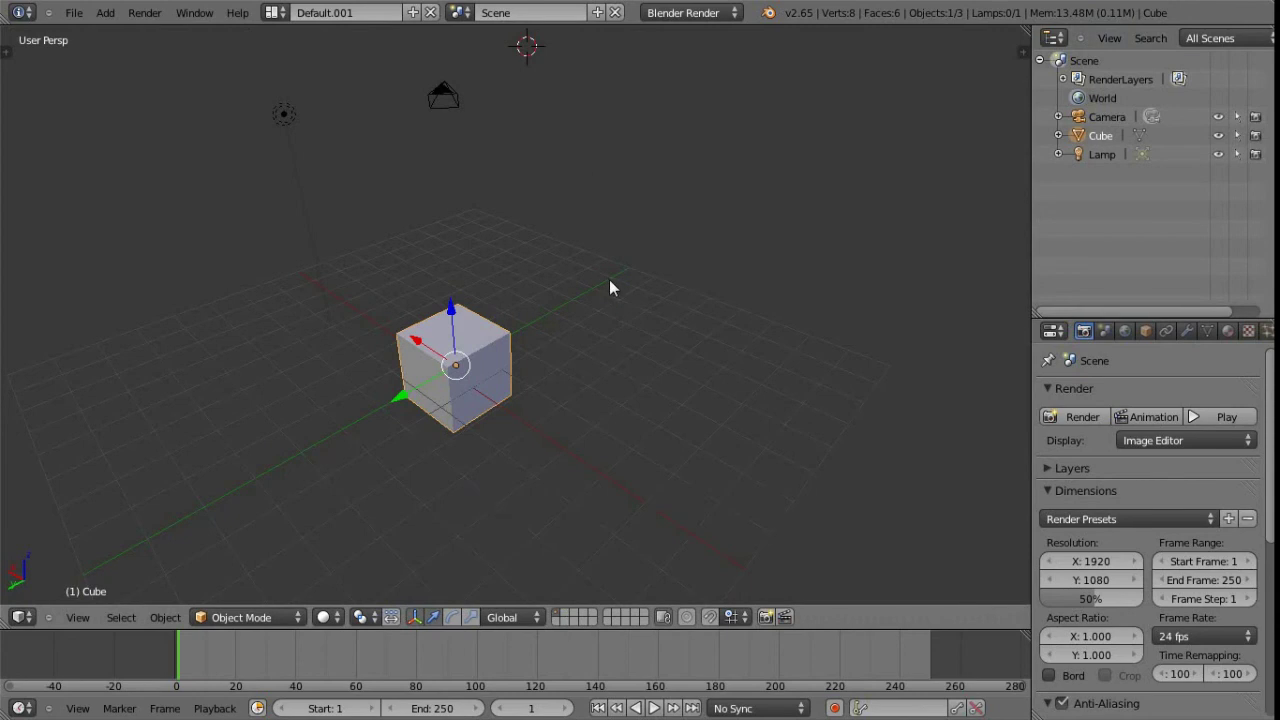
Step: Examine the cube's origin point and the separate 3D cursor from several angles and distances
middle_drag(620, 325, 707, 369)
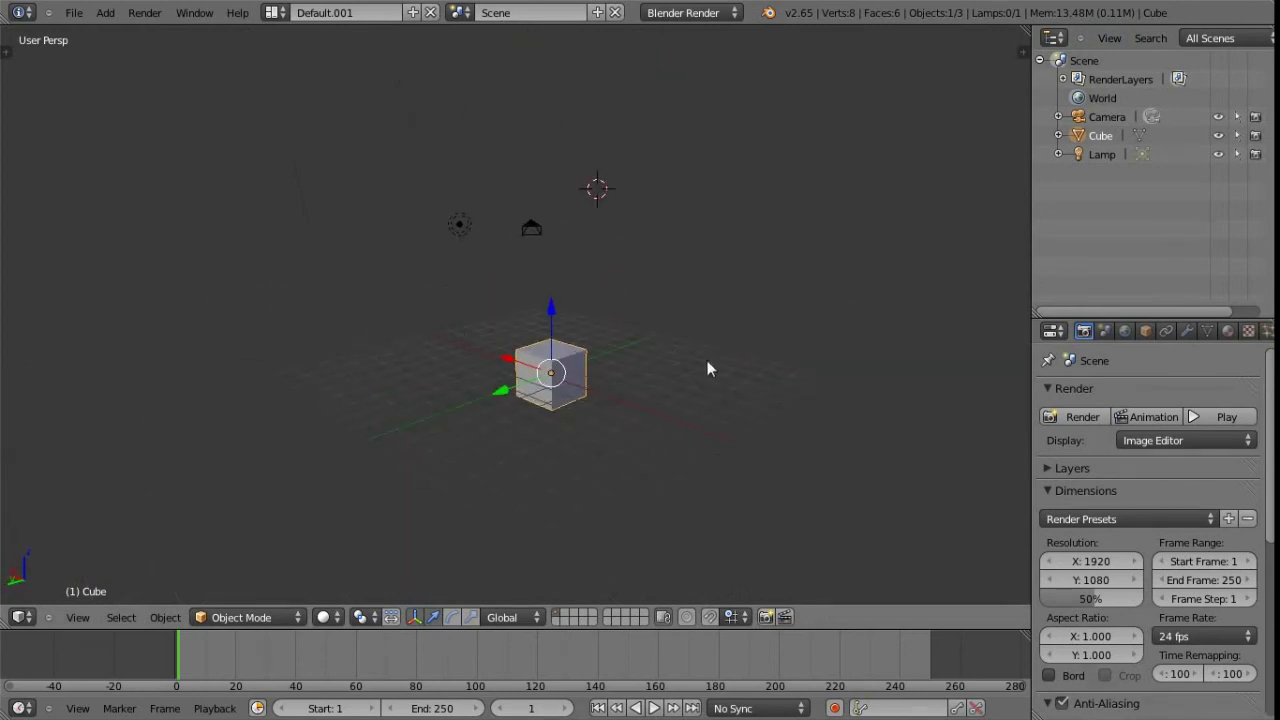
middle_drag(600, 351, 563, 398)
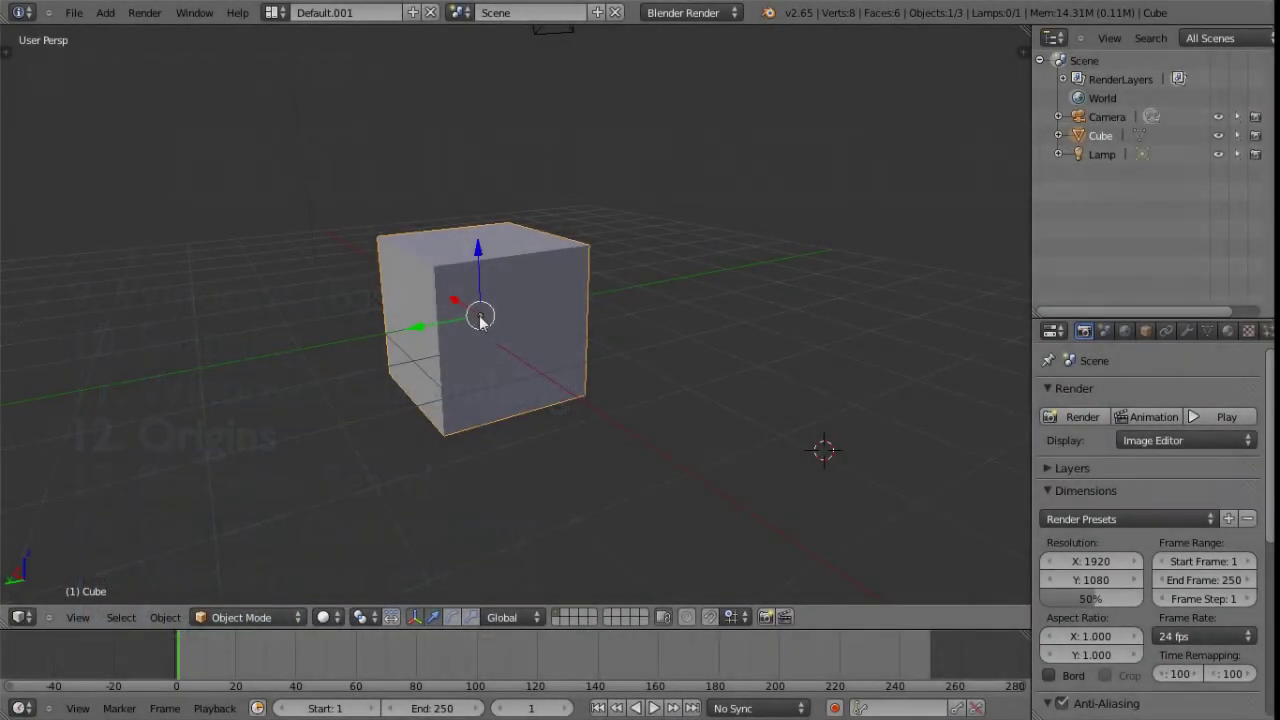
middle_drag(540, 351, 560, 379)
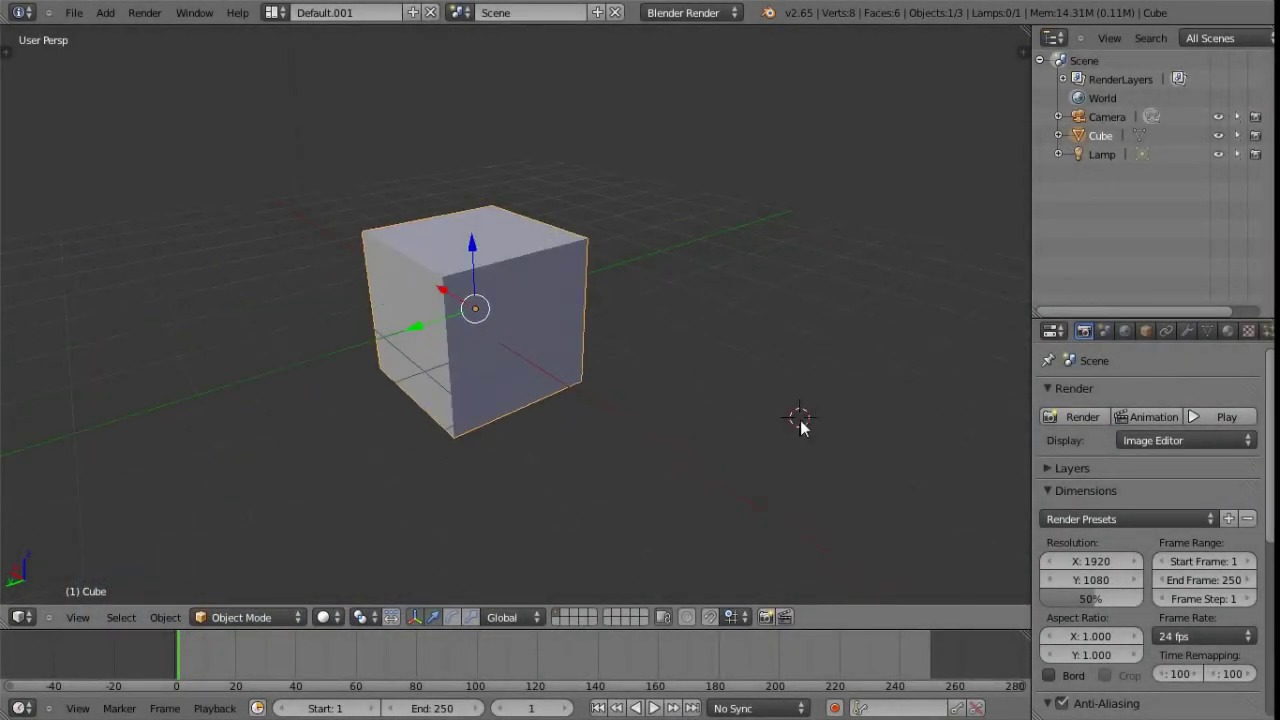
middle_drag(563, 391, 540, 368)
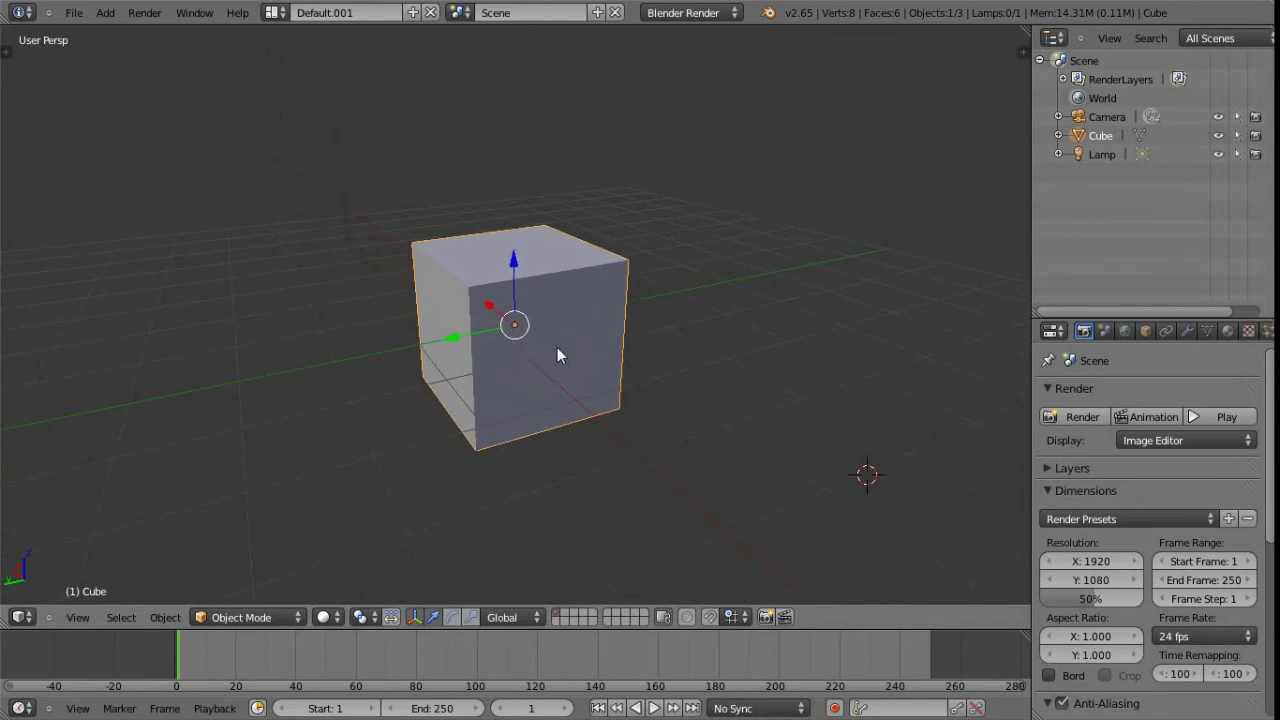
middle_drag(530, 386, 574, 406)
scroll(572, 396, up, 3)
scroll(570, 396, up, 4)
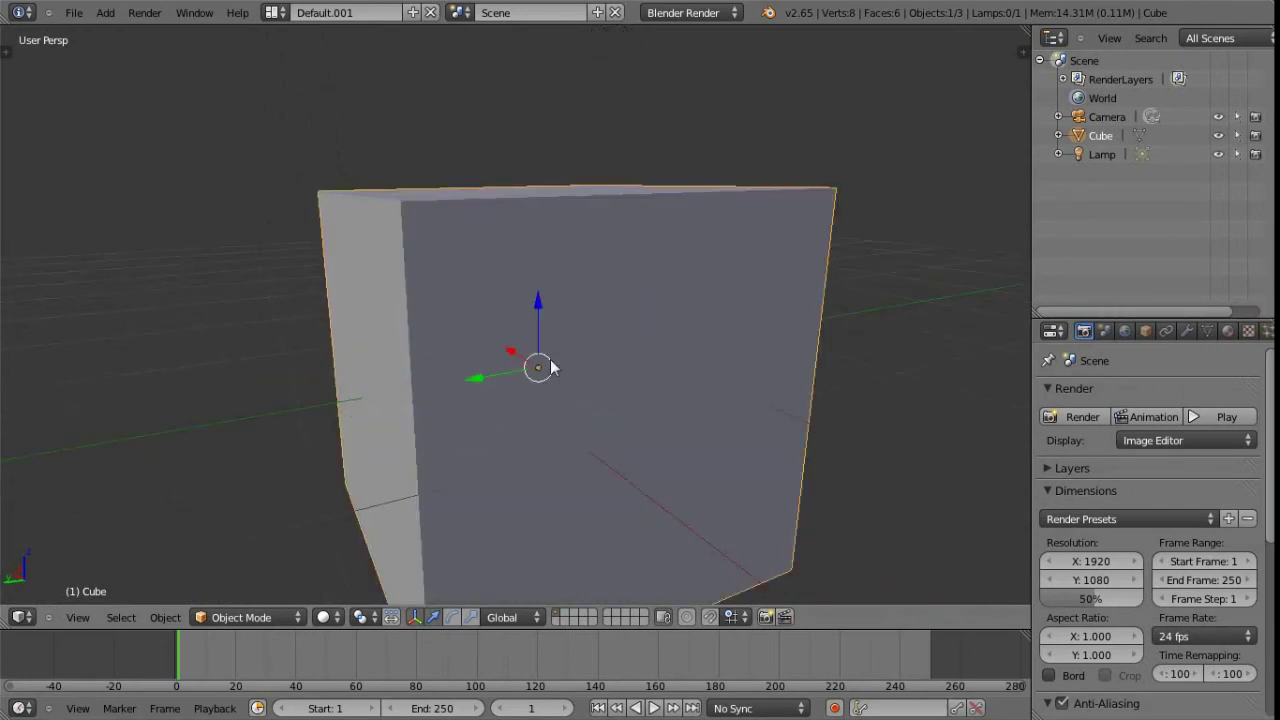
scroll(567, 400, down, 3)
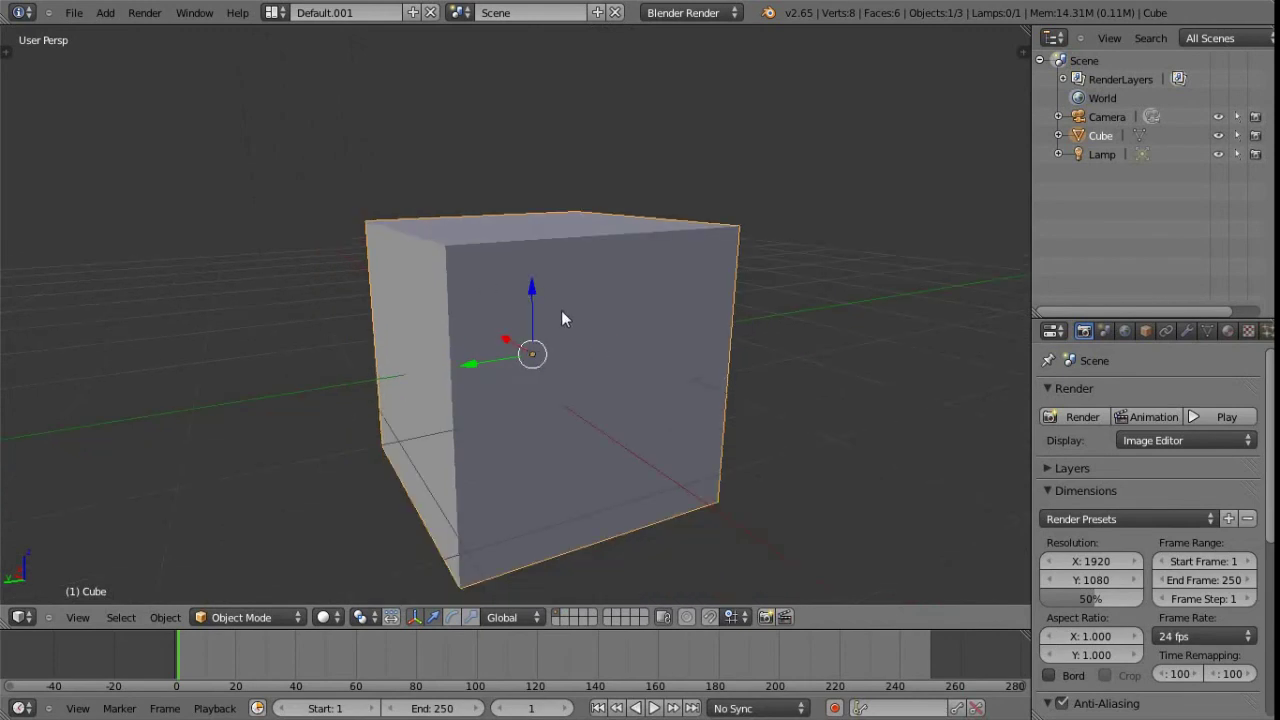
scroll(562, 313, down, 3)
Step: In Edit Mode, select the cube's bottom face and snap the 3D cursor to it with Cursor to Selected
middle_drag(553, 407, 510, 280)
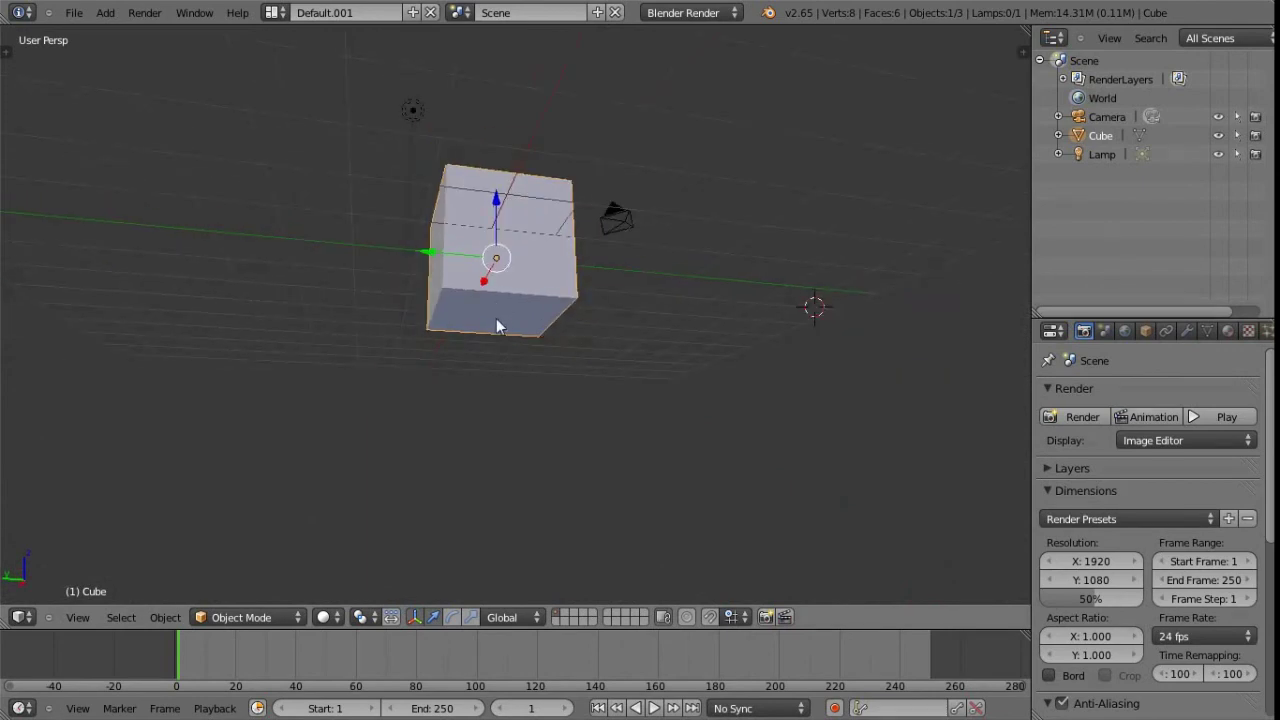
scroll(491, 318, up, 2)
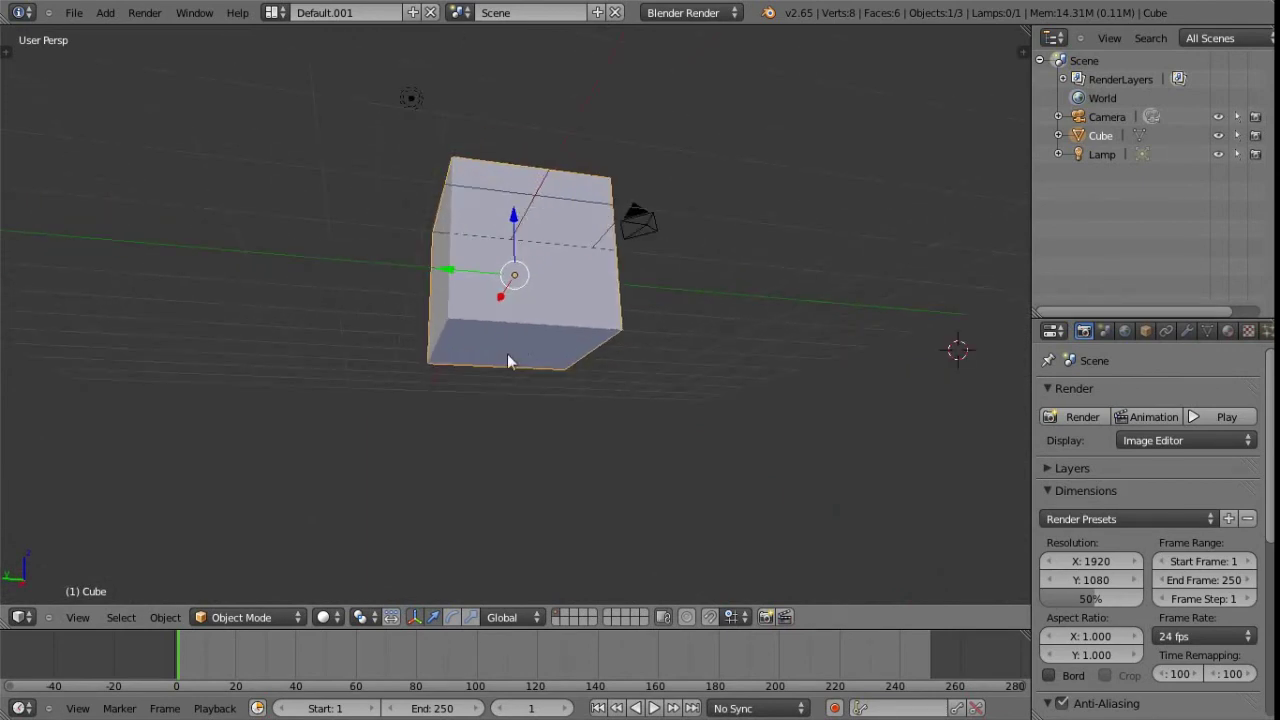
middle_drag(528, 342, 539, 311)
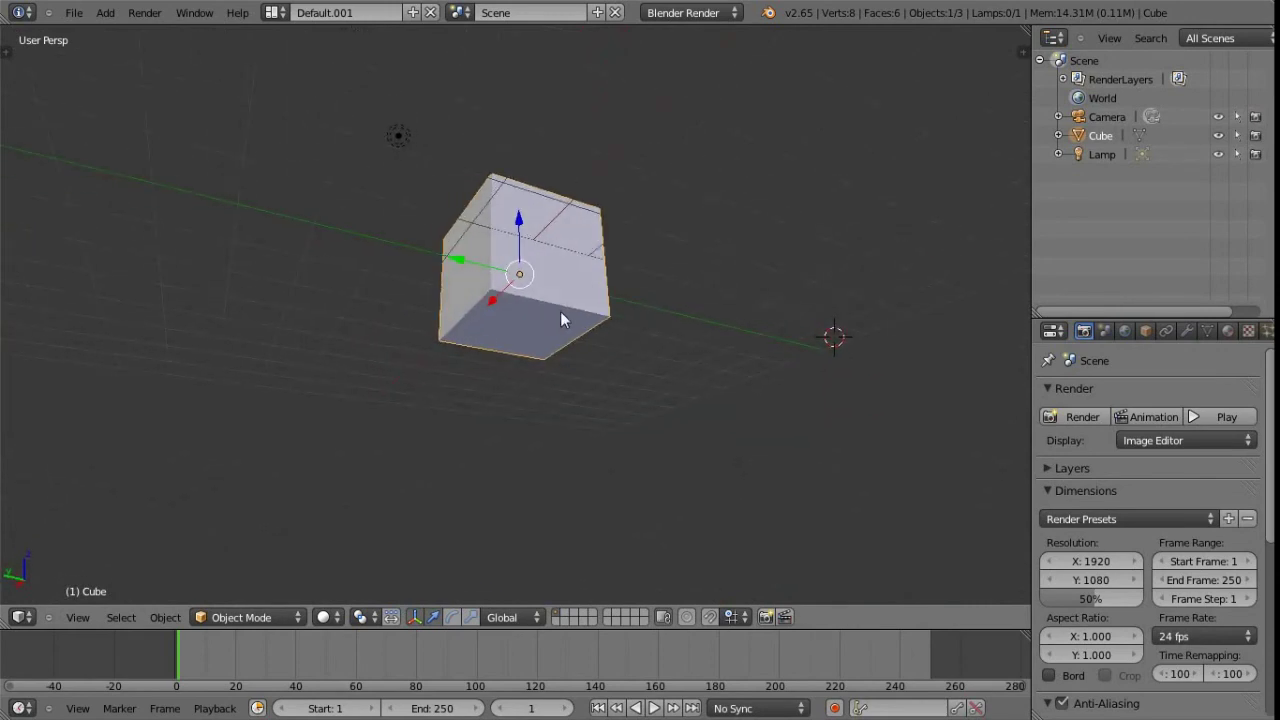
key(Tab)
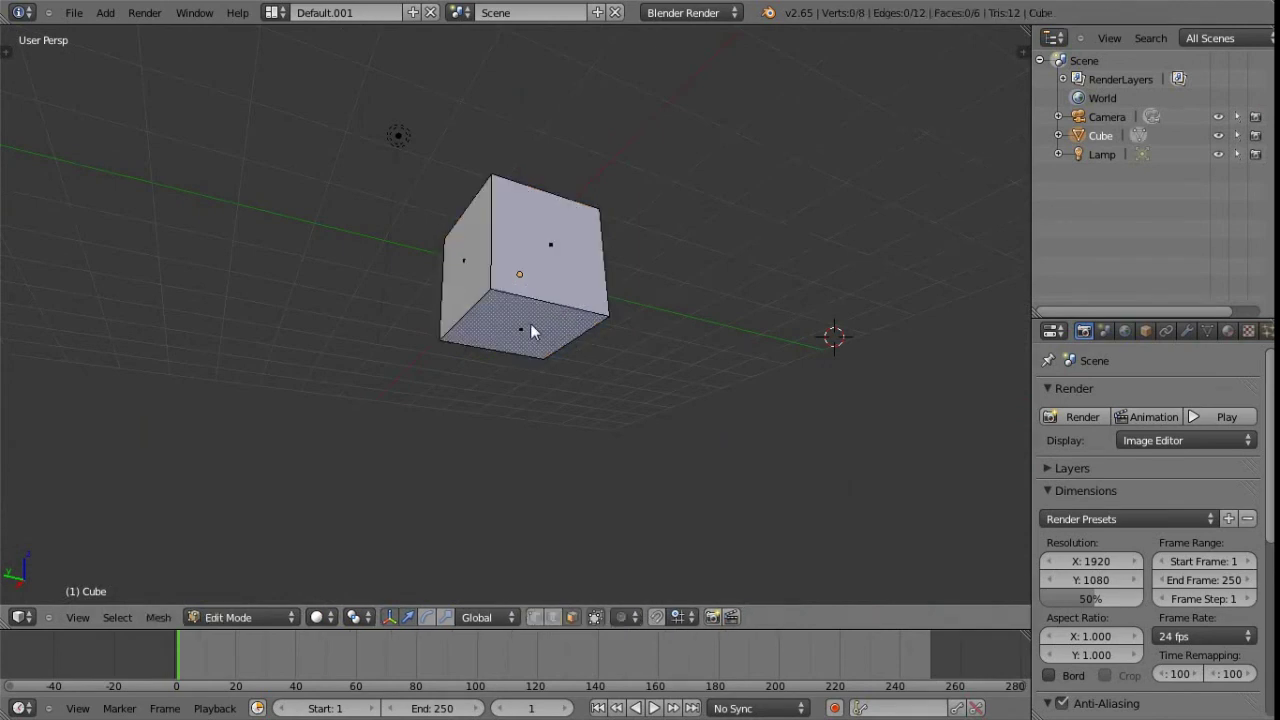
right_click(518, 333)
key(shift+s)
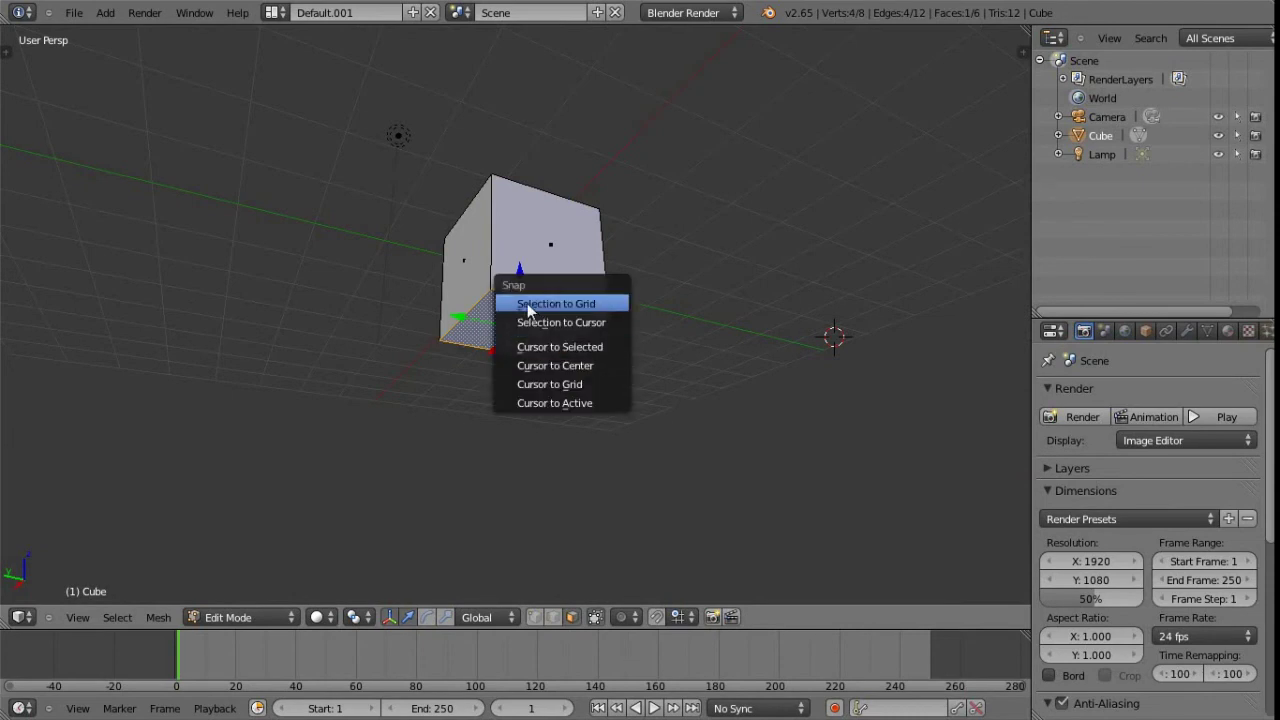
click(580, 350)
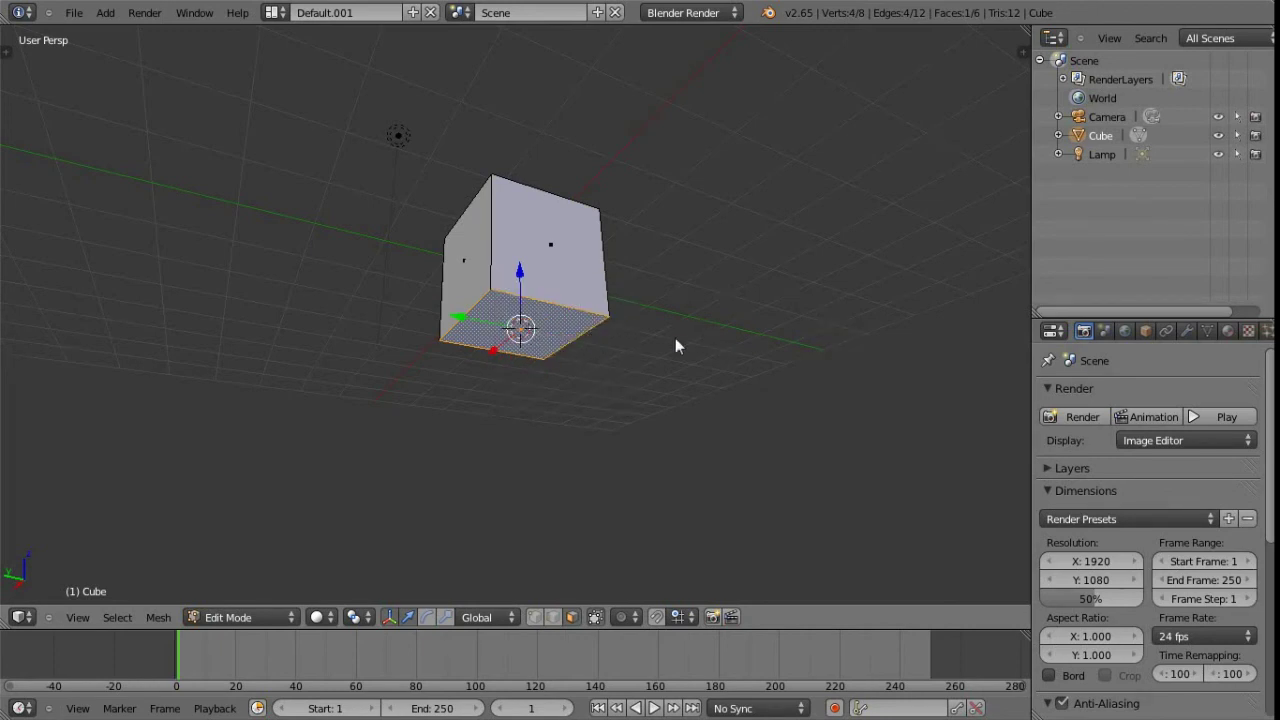
middle_drag(543, 349, 562, 380)
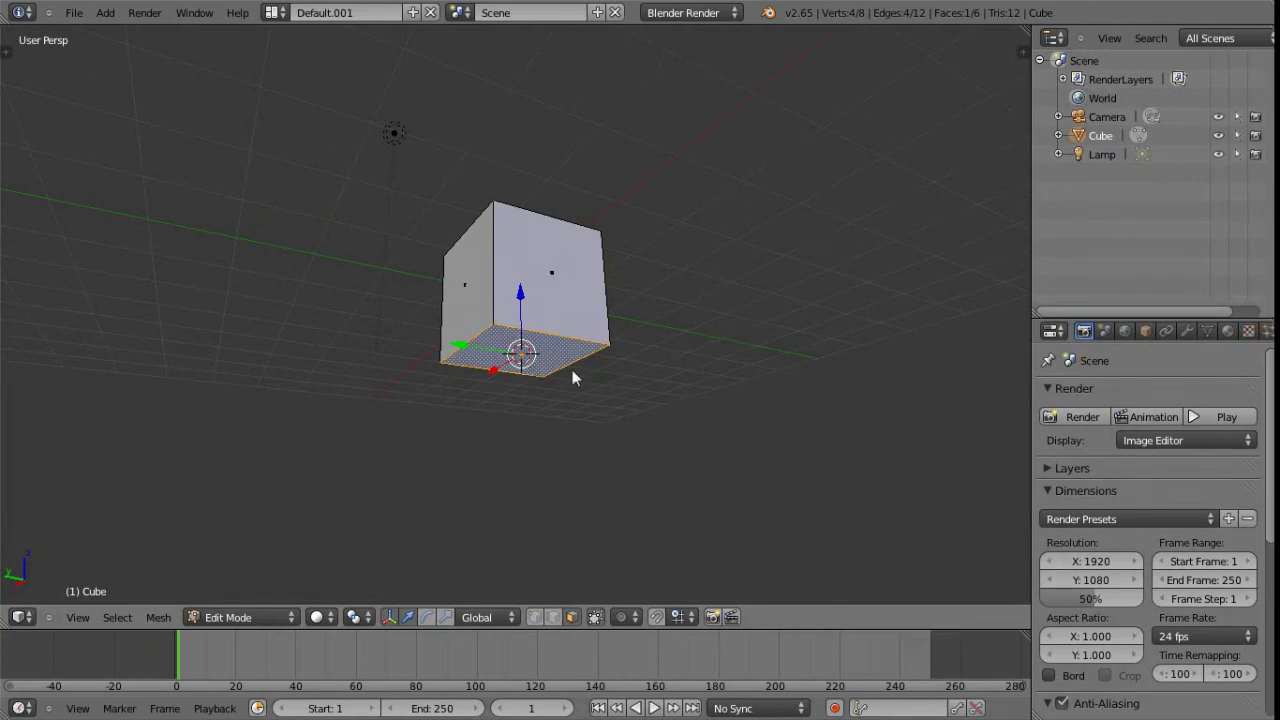
Step: Return to Object Mode and set the cube's origin to the 3D cursor on its bottom face
key(Tab)
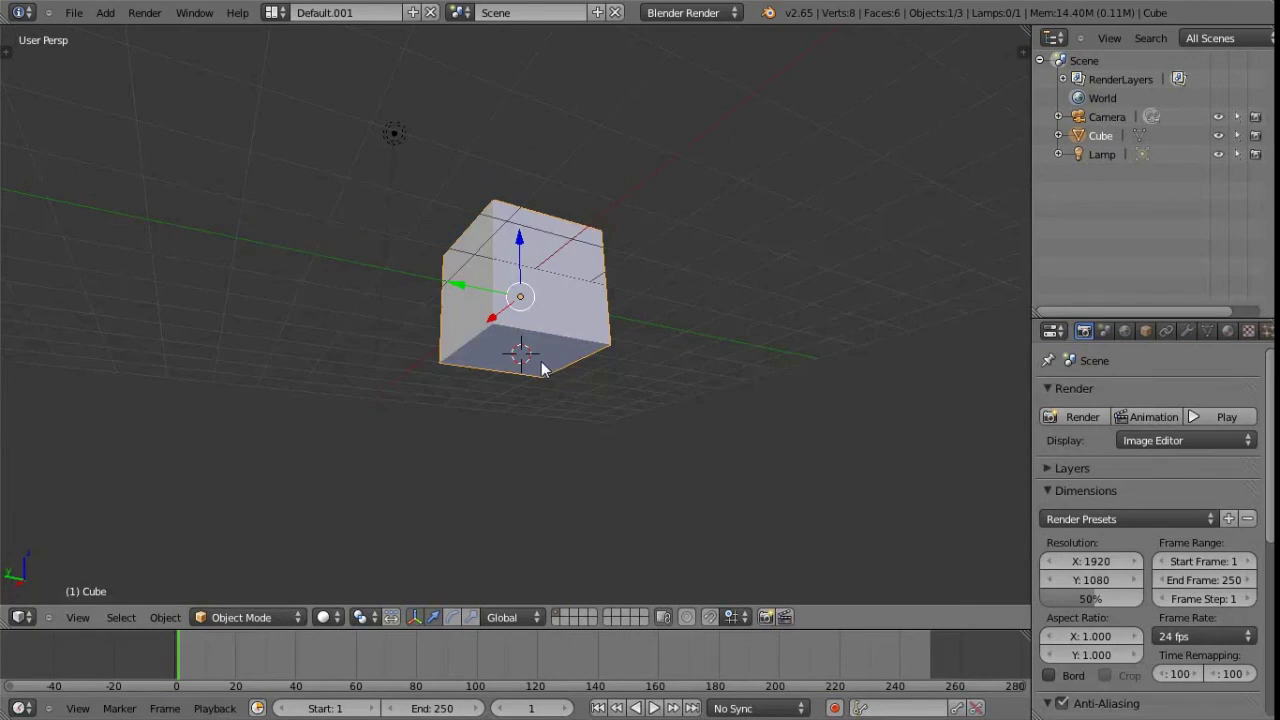
key(shift+ctrl+alt+c)
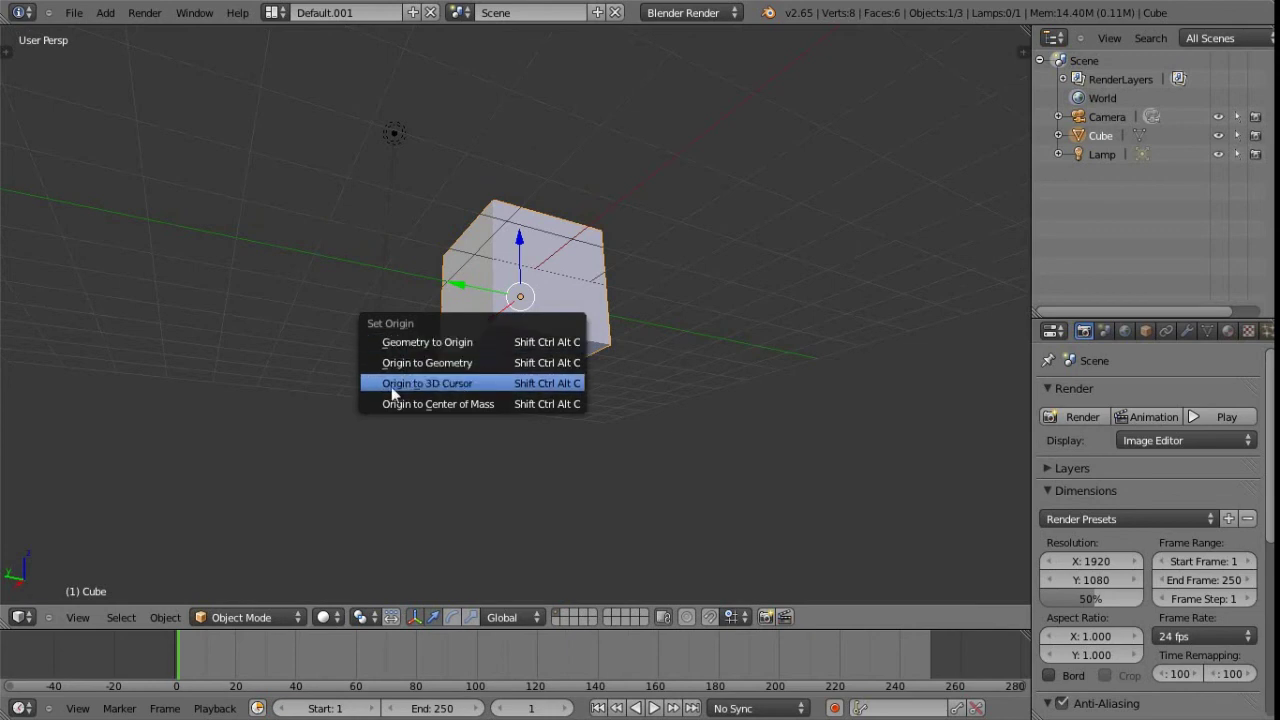
click(486, 383)
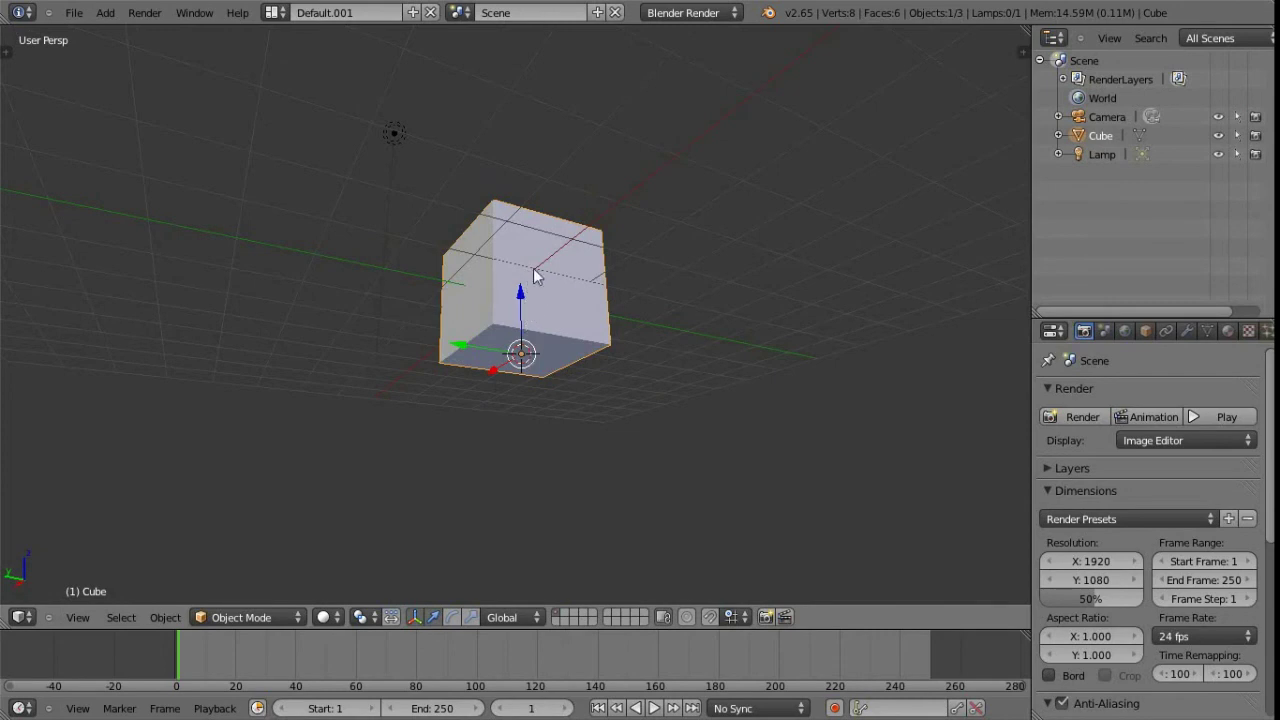
Step: Recentre the cube's origin with Origin to Geometry
mouse_move(537, 391)
middle_down()
mouse_move(528, 450)
mouse_move(491, 400)
mouse_move(546, 460)
mouse_move(463, 386)
mouse_move(521, 390)
middle_up()
shift+middle_drag(502, 341, 540, 425)
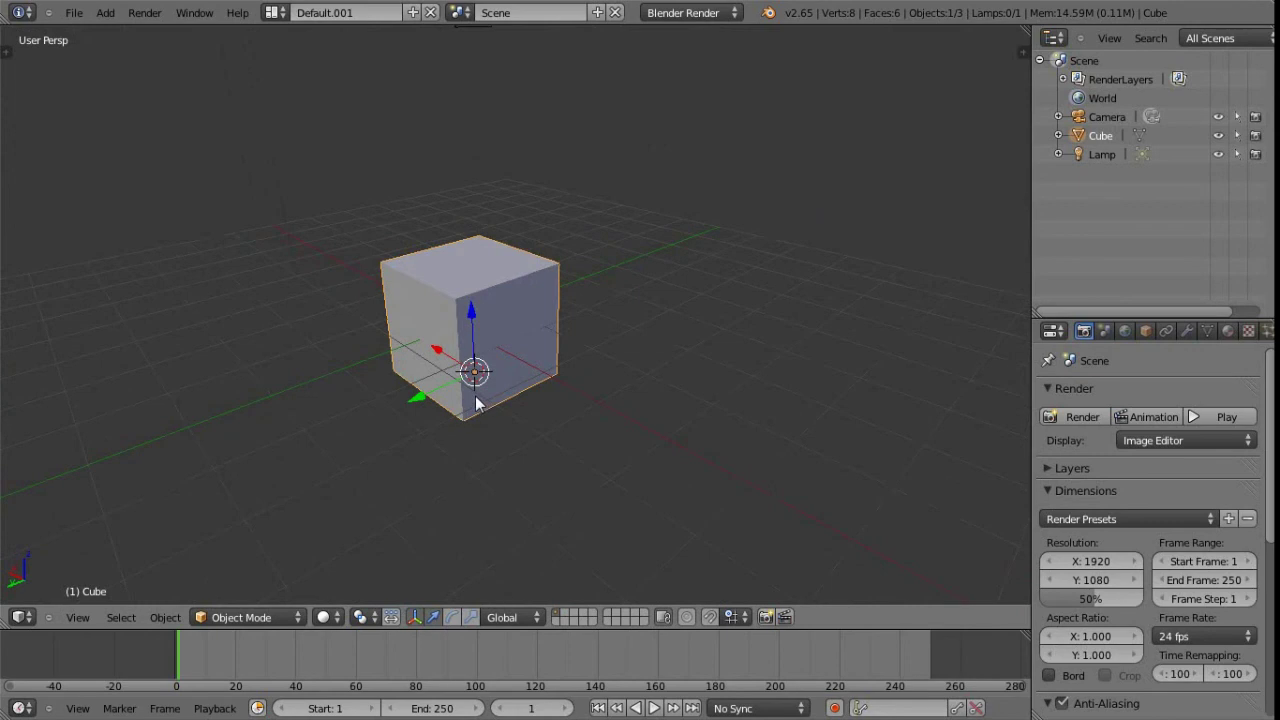
key(shift+ctrl+alt+c)
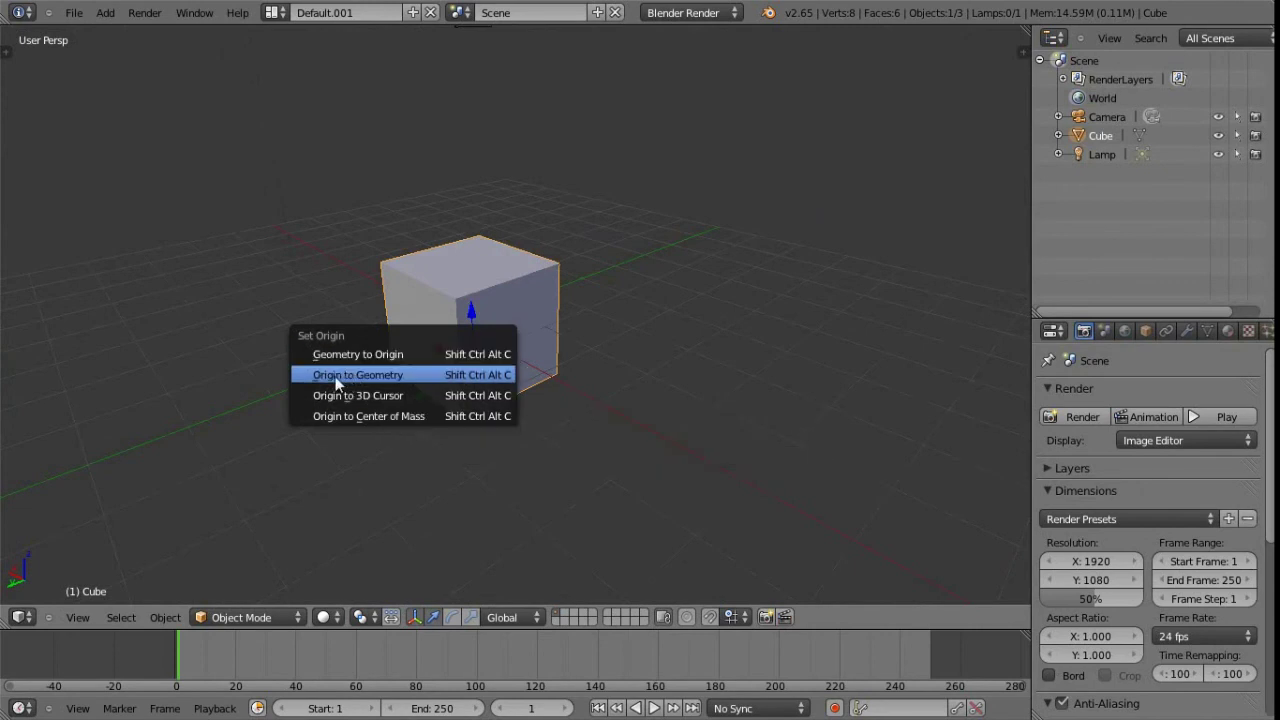
click(423, 376)
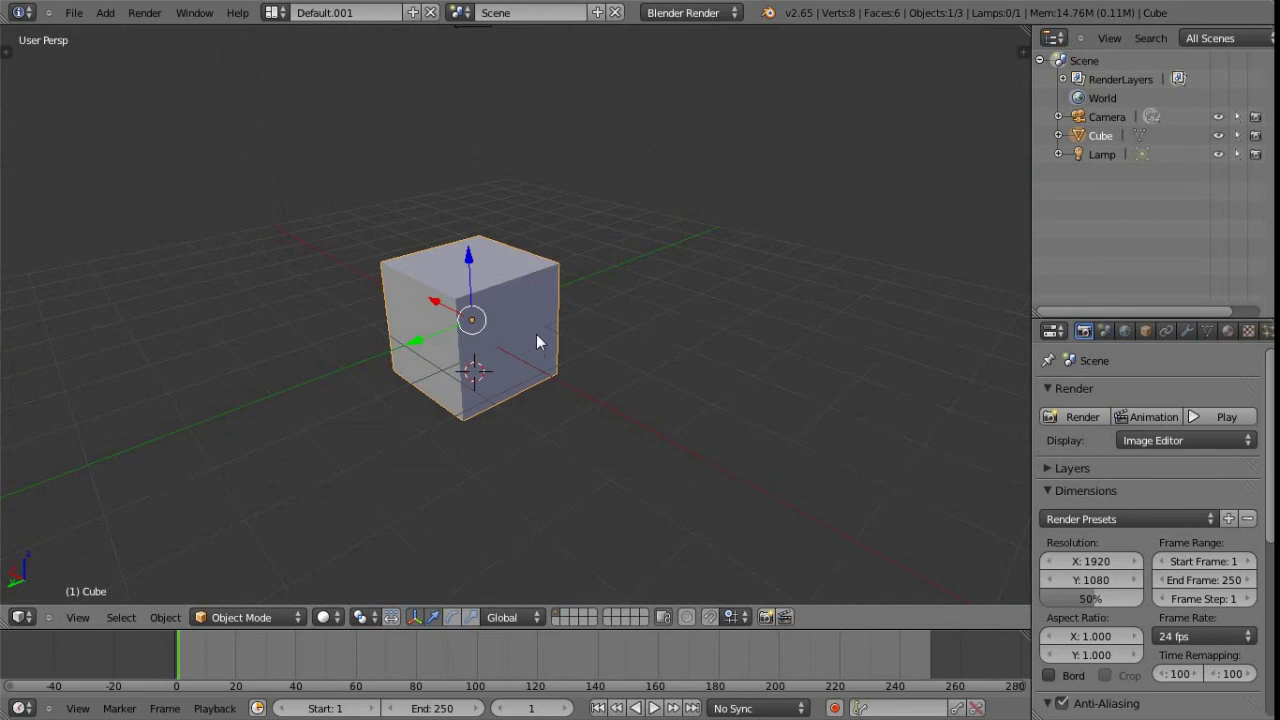
Step: Place the 3D cursor in the empty space above and beside the cube
middle_drag(536, 340, 571, 393)
shift+middle_drag(687, 365, 654, 345)
click(782, 143)
middle_drag(571, 309, 391, 317)
key(Tab)
key(Tab)
middle_drag(506, 280, 527, 343)
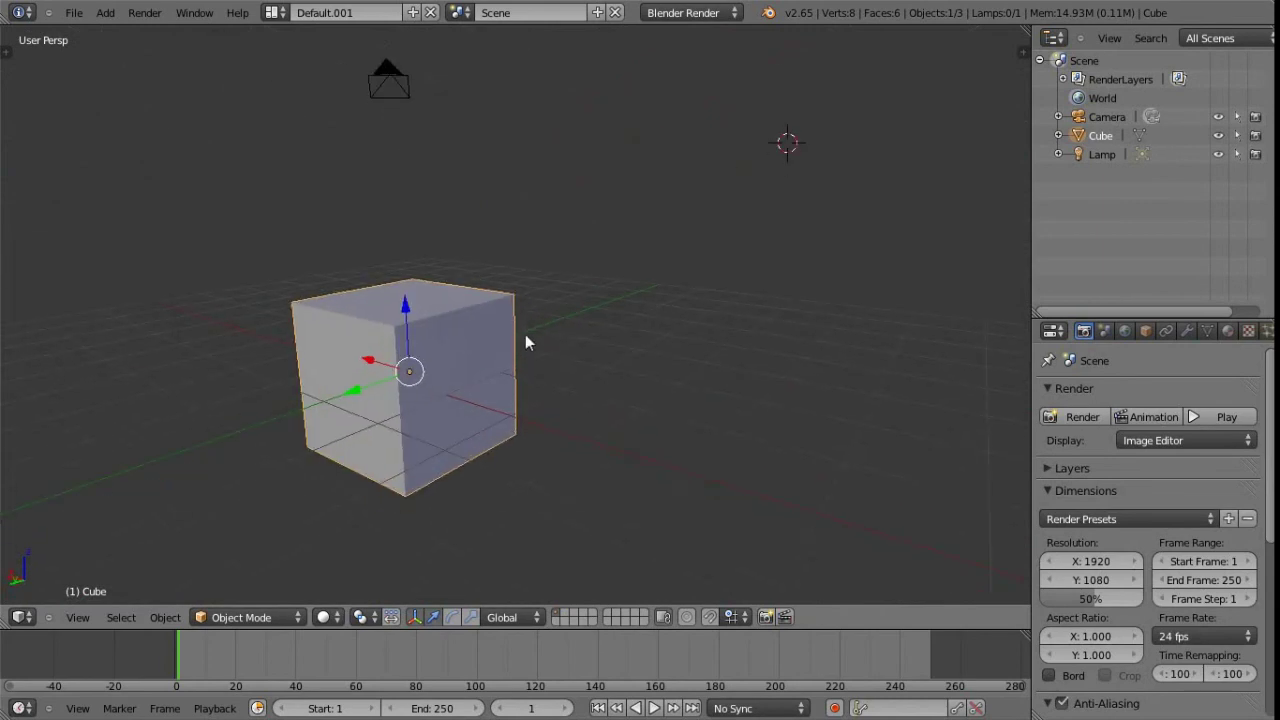
Step: In Edit Mode with vertex selection, select the cube's upper corner nearest the green axis line and snap the 3D cursor to it
key(Tab)
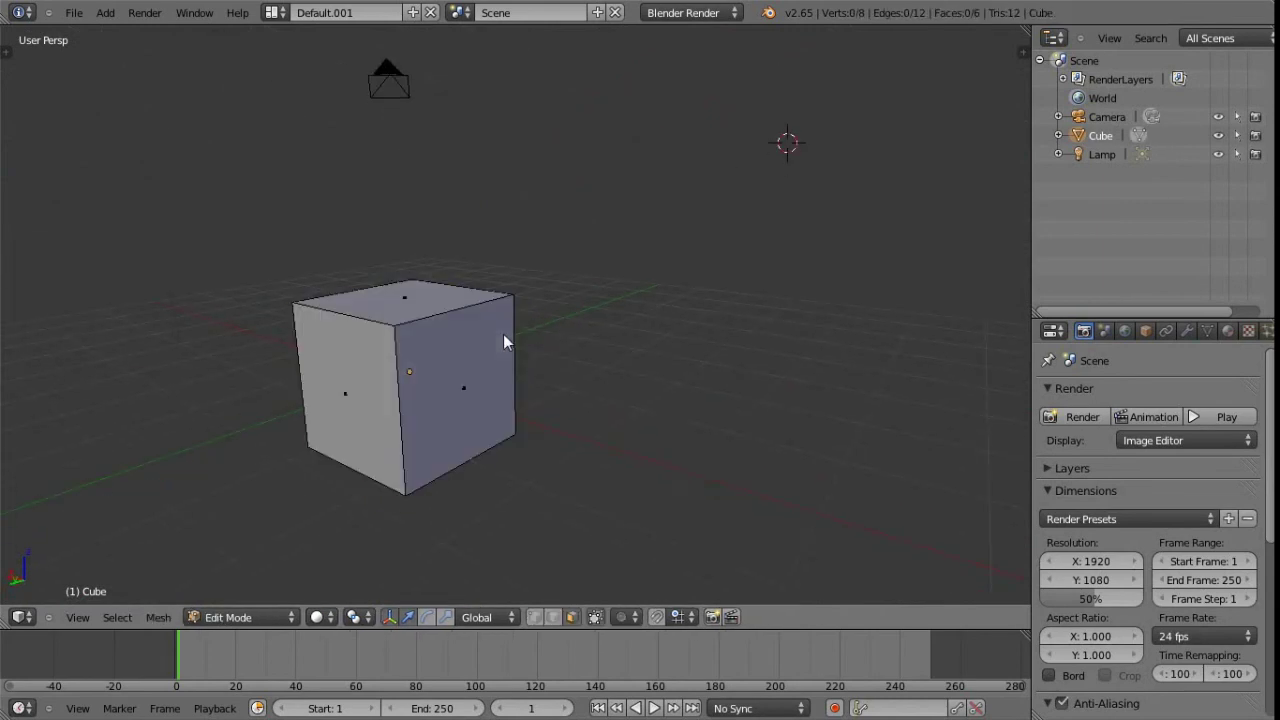
key(ctrl+Tab)
click(452, 300)
key(ctrl+Tab)
click(449, 326)
right_click(519, 292)
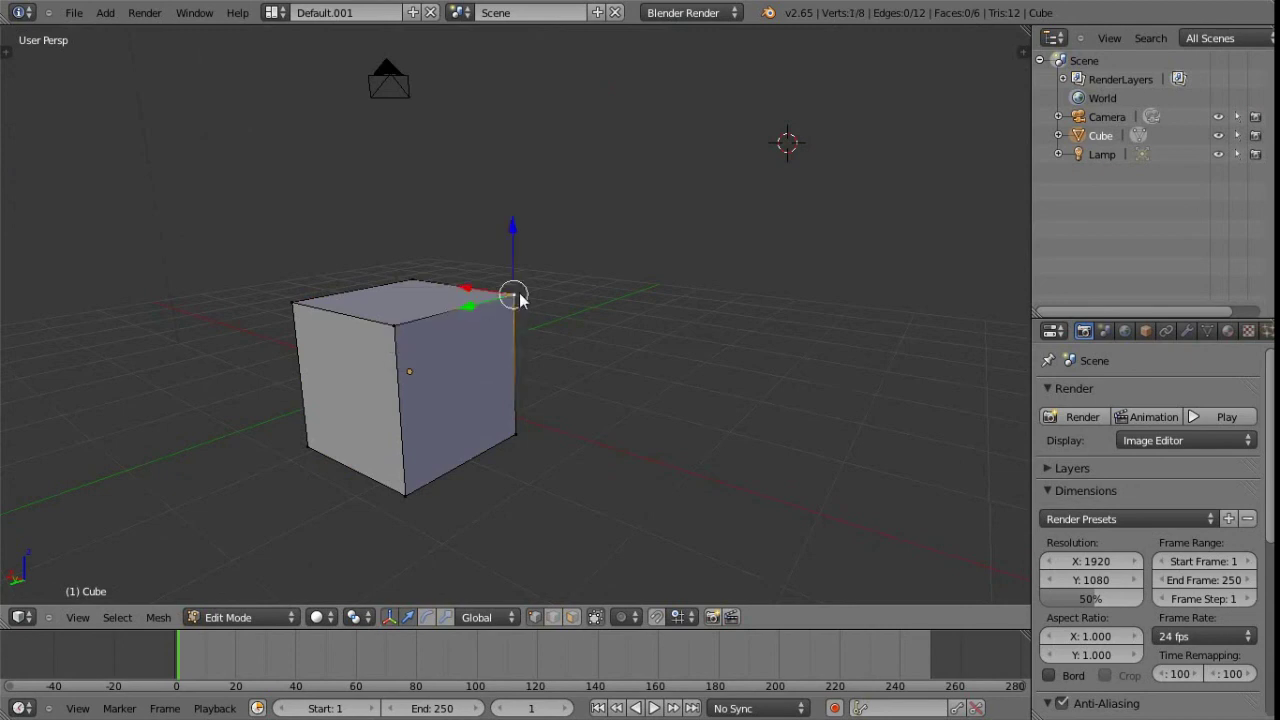
key(shift+s)
click(513, 363)
Step: Return to Object Mode and set the cube's origin to the 3D cursor on its upper corner
key(Tab)
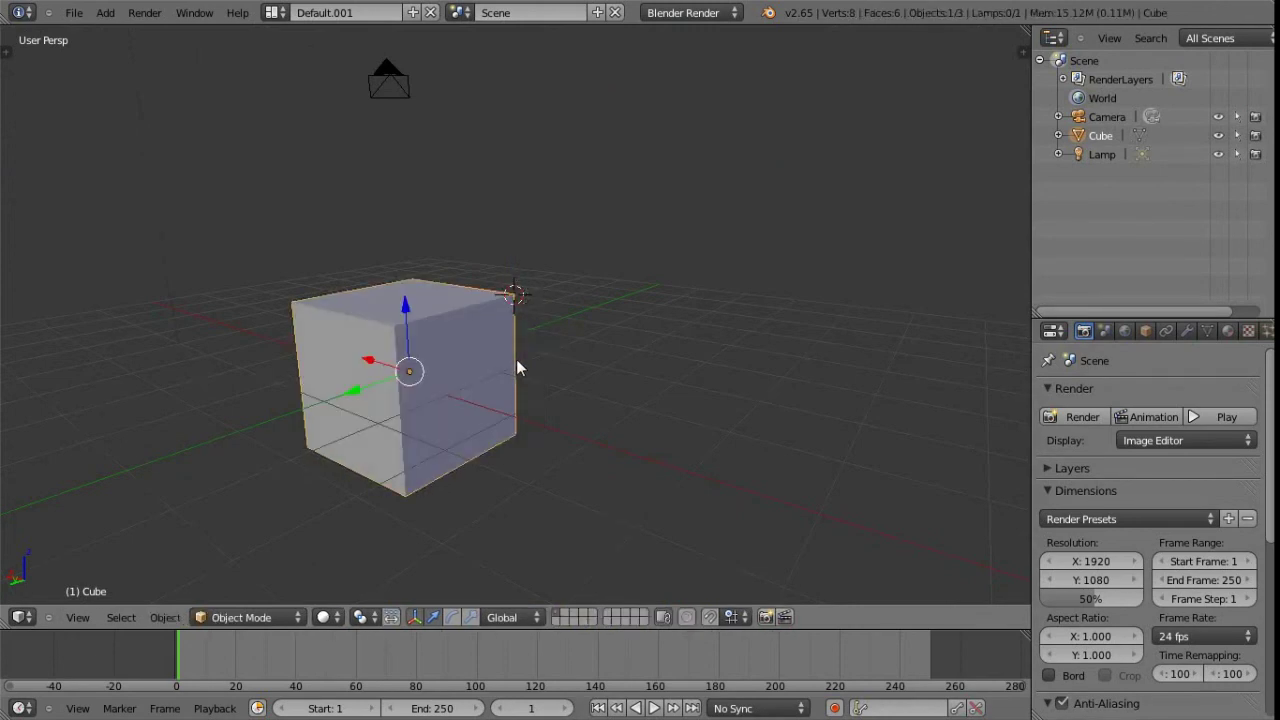
key(ctrl+shift+alt+c)
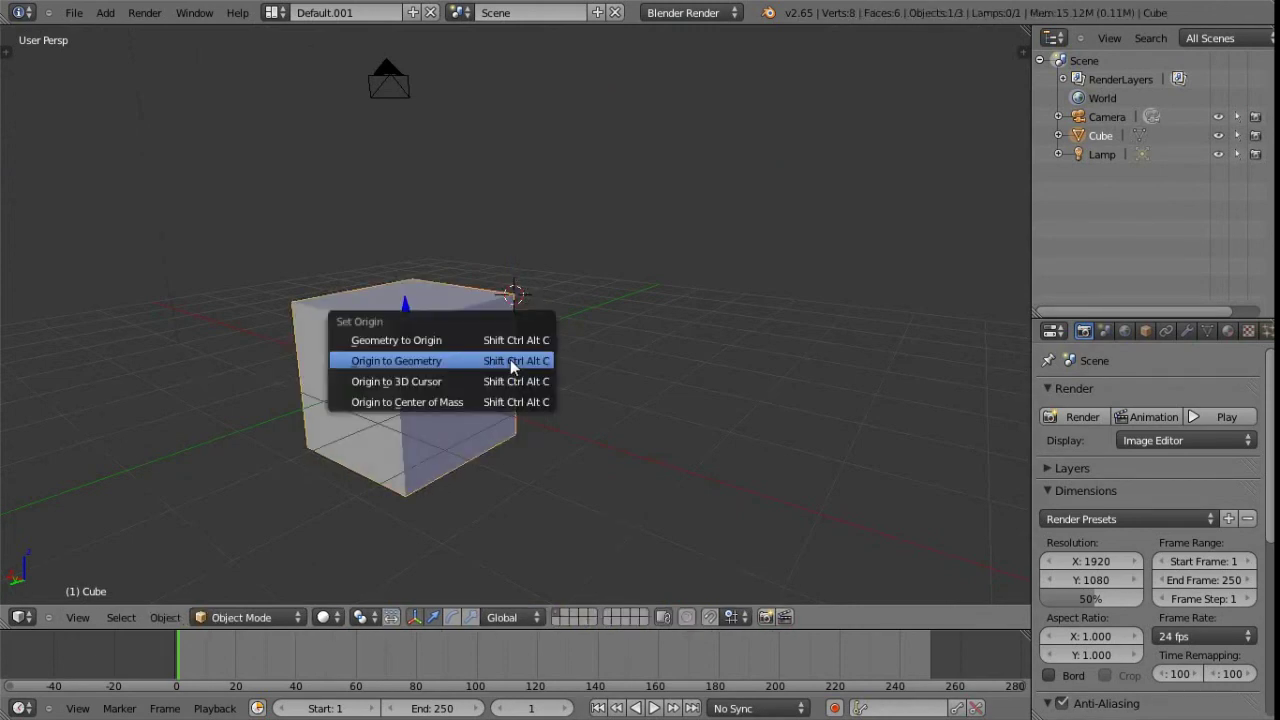
click(415, 381)
middle_drag(461, 399, 381, 373)
middle_drag(520, 383, 566, 394)
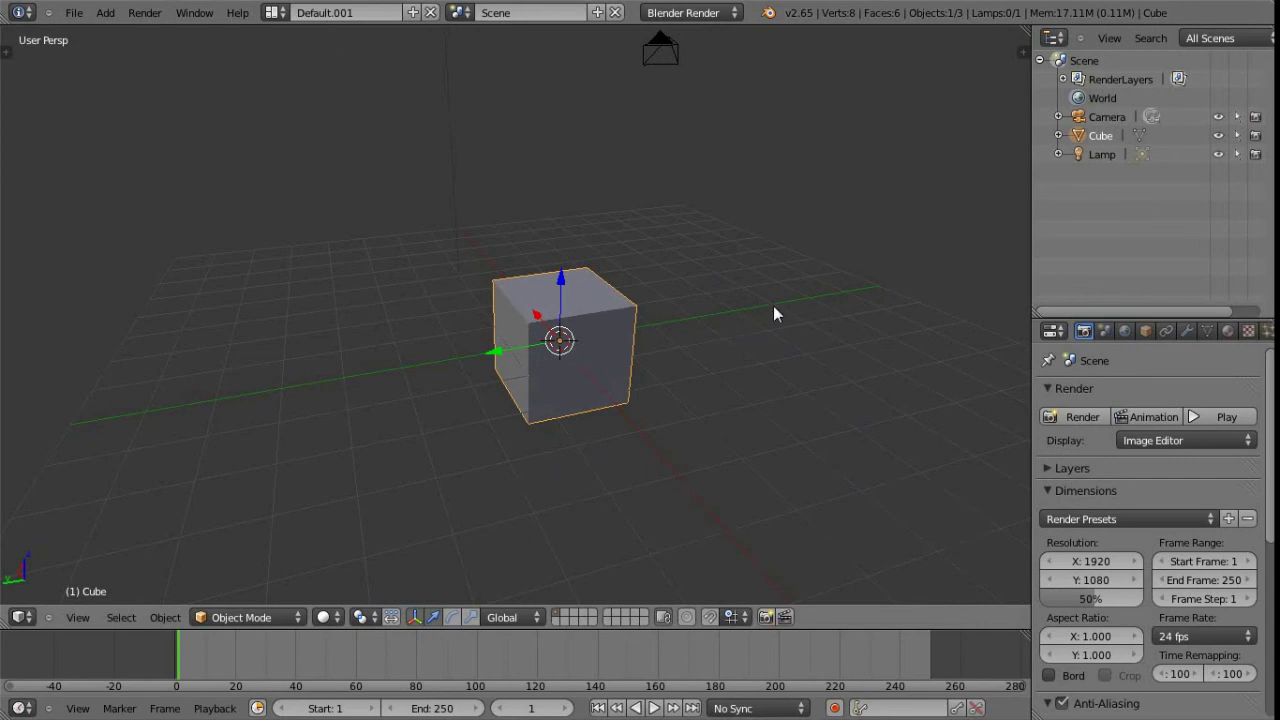
Step: Find Duplicate Objects by searching the operators for "dupli", and place a copy of the cube away from the original
key(space)
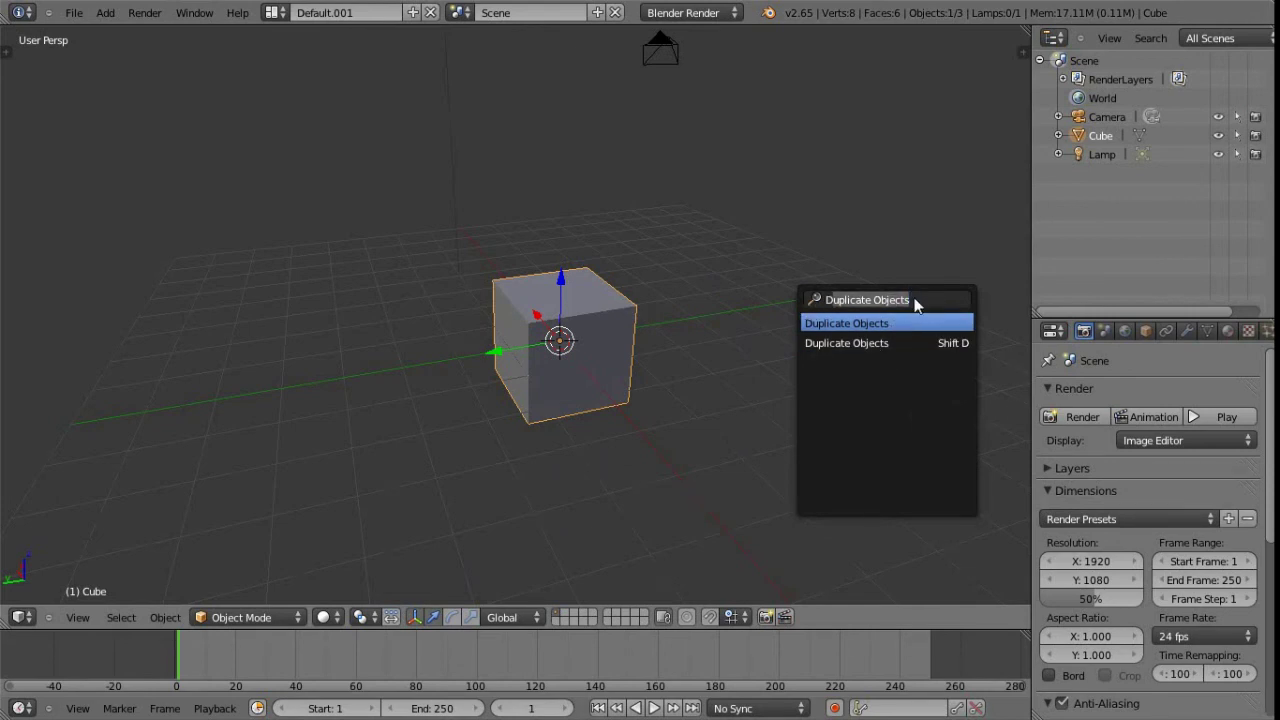
key(BackSpace)
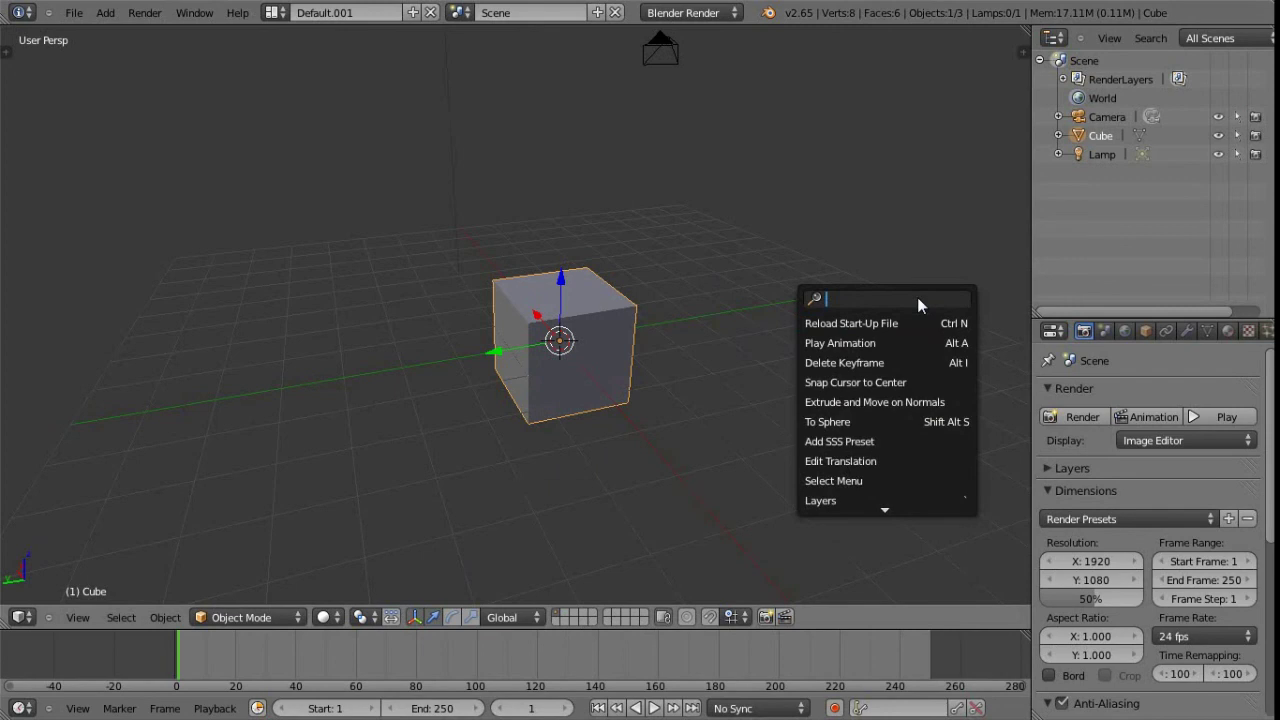
text(dupli)
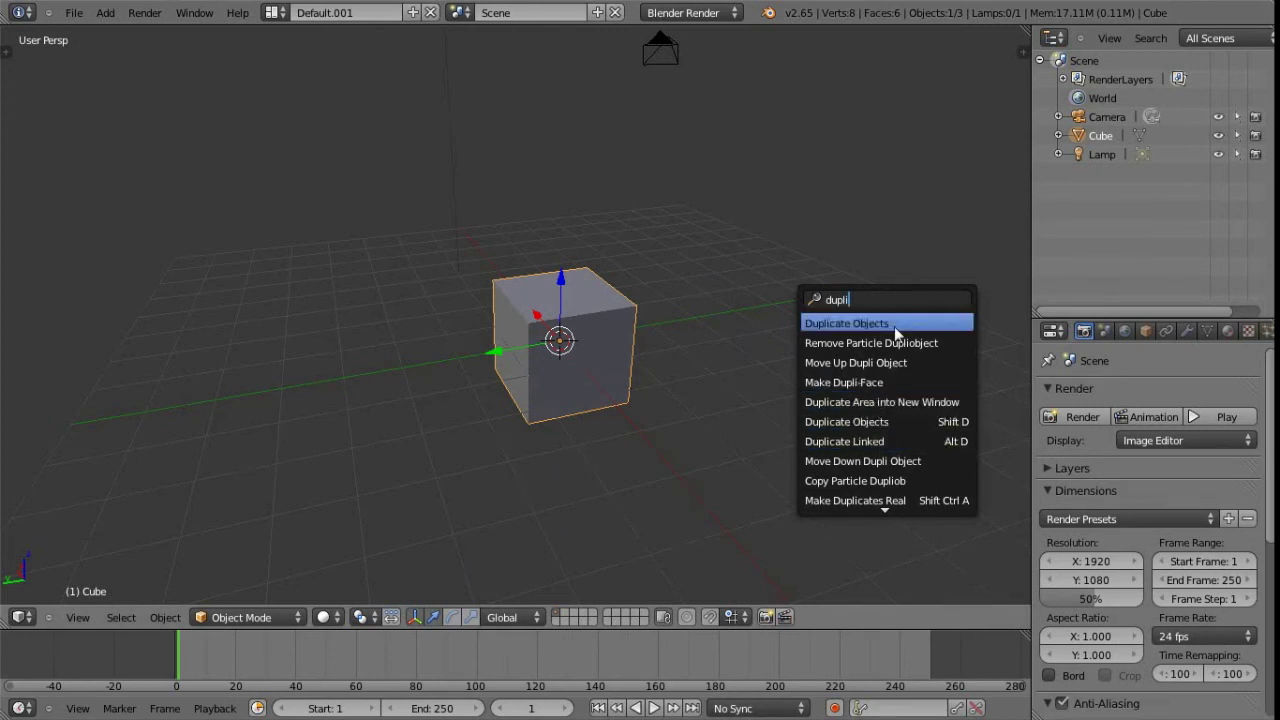
click(918, 421)
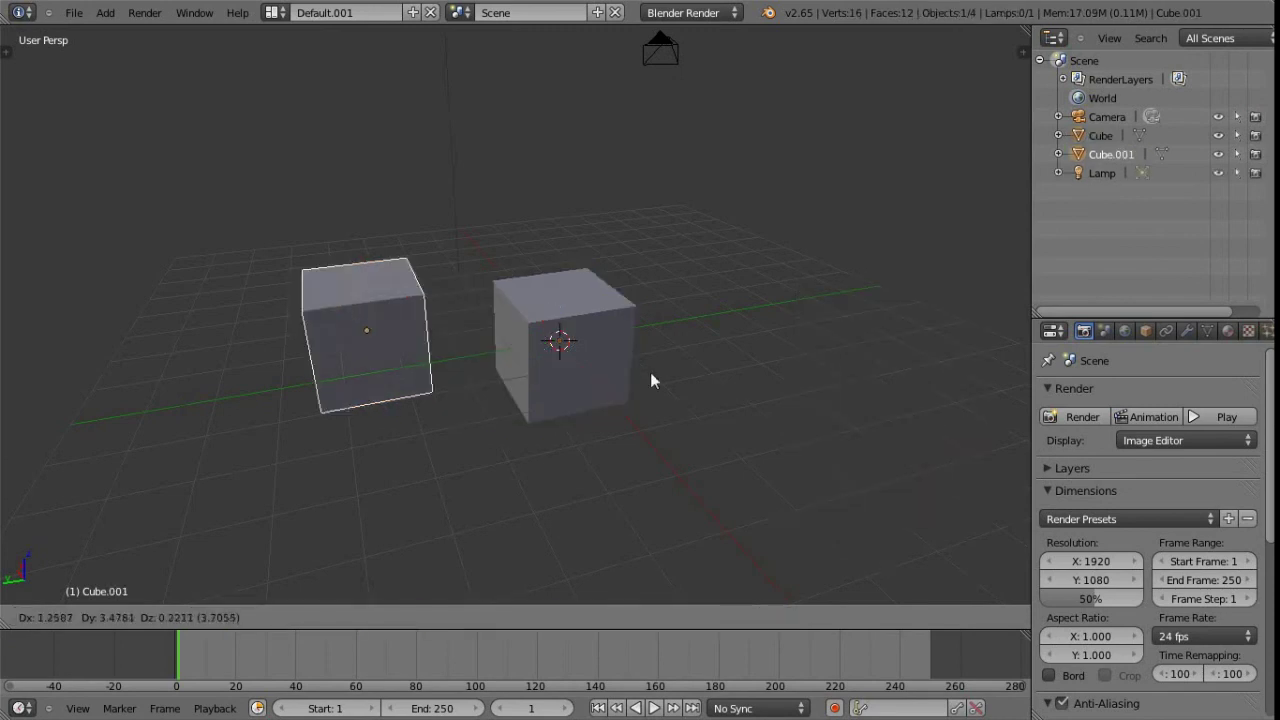
click(690, 291)
Step: Delete the duplicated cube from the scene
mouse_move(493, 290)
middle_down()
mouse_move(567, 317)
mouse_move(515, 325)
mouse_move(546, 273)
mouse_move(496, 292)
middle_up()
key(x)
click(518, 324)
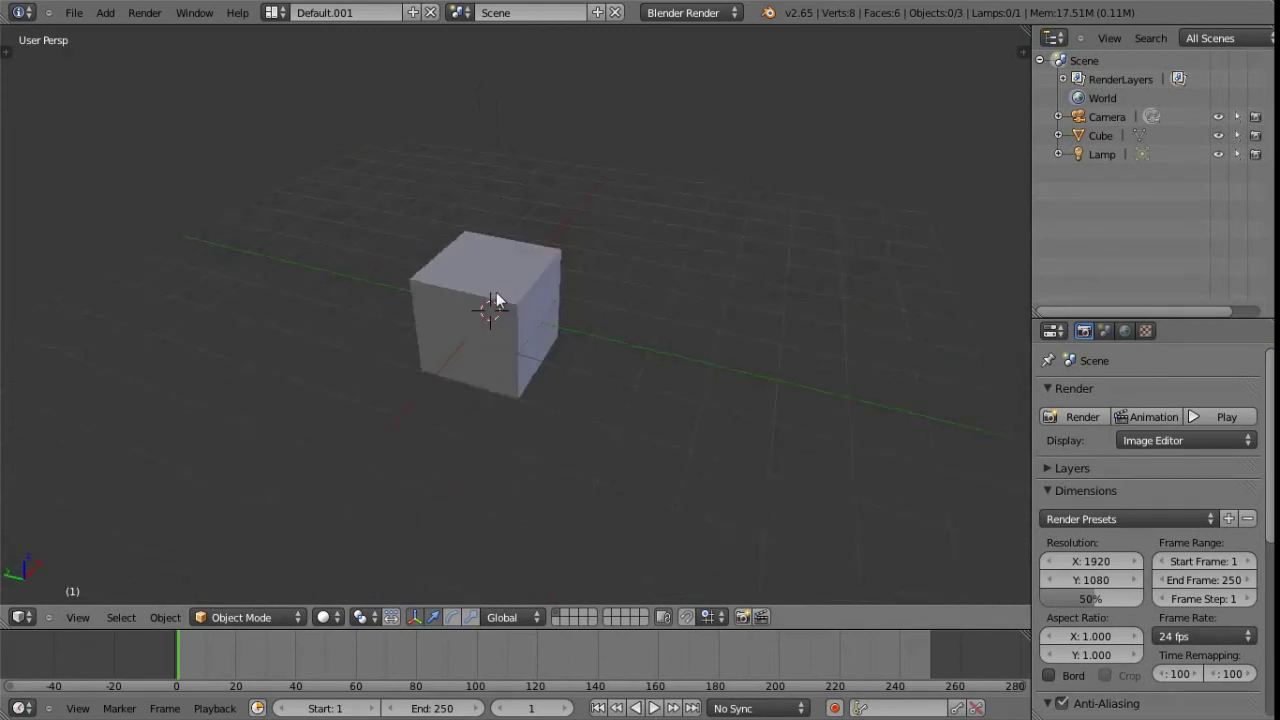
Step: Select the cube, find the Knife Topology Tool in Edit Mode by searching "knife", and cut diagonally across one side face's upper corner
right_click(496, 292)
mouse_move(584, 343)
middle_down()
mouse_move(591, 366)
mouse_move(582, 330)
mouse_move(584, 367)
middle_up()
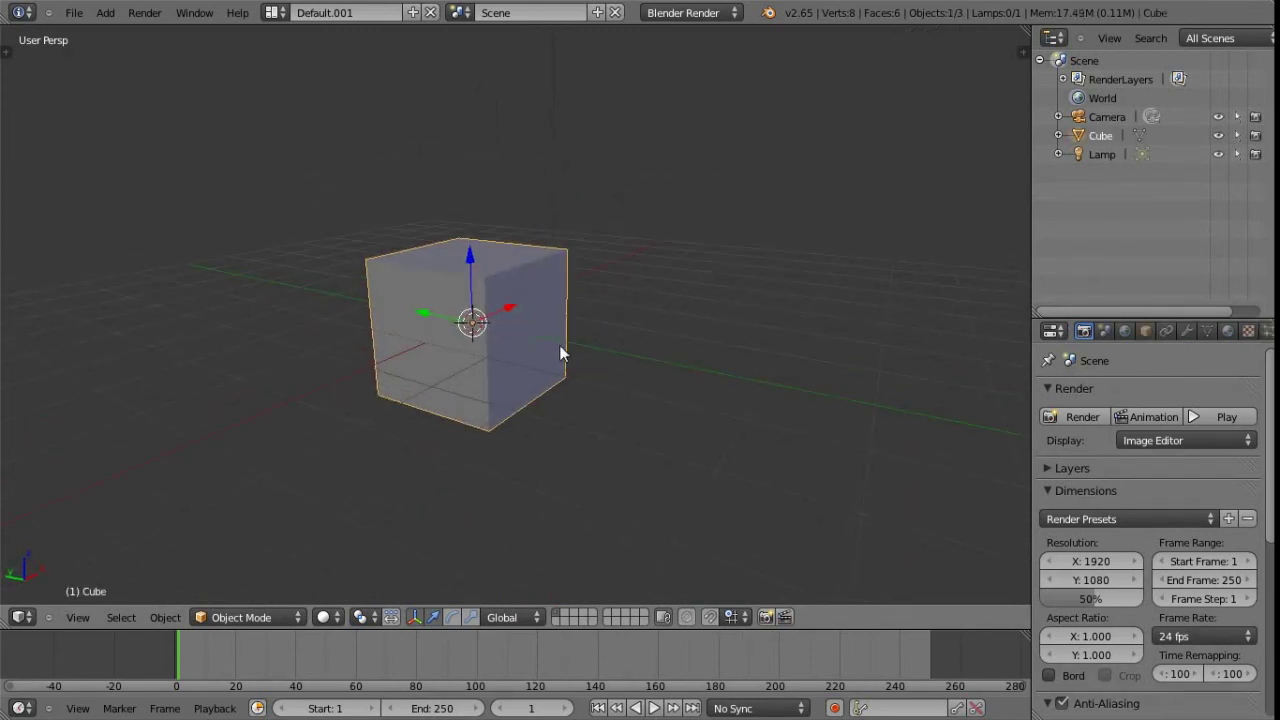
key(Tab)
key(space)
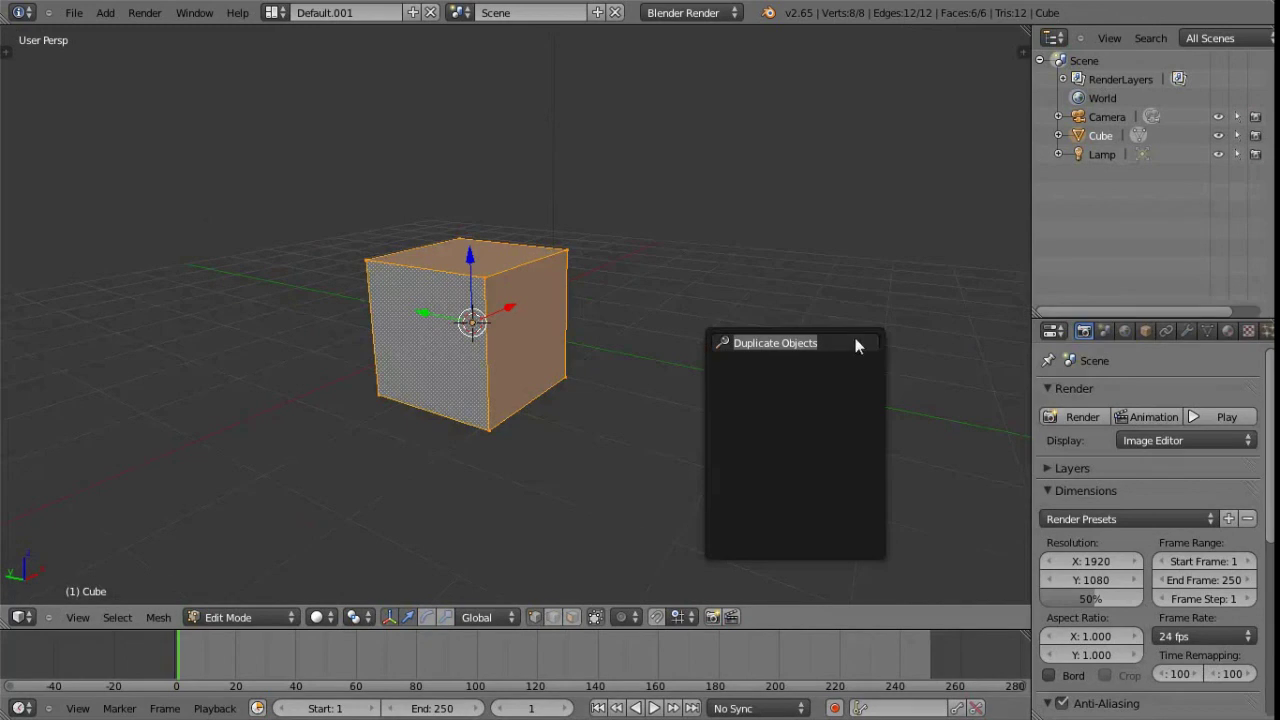
text(knife)
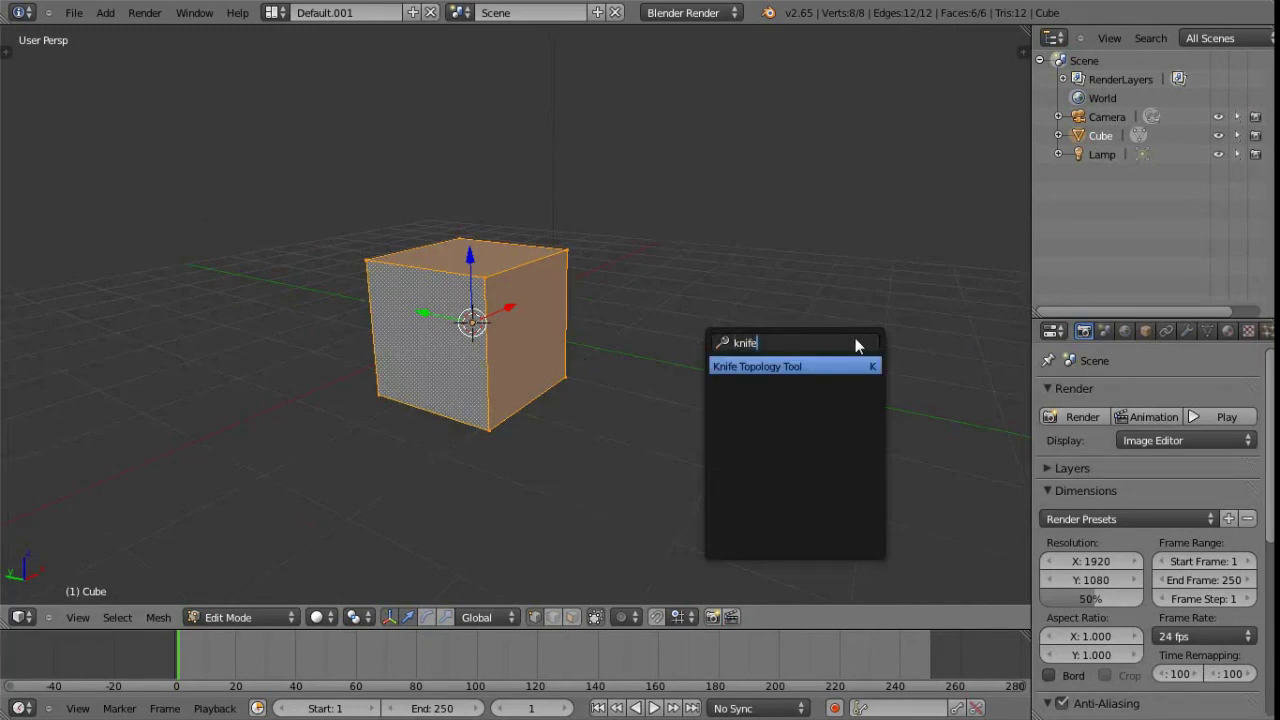
key(Return)
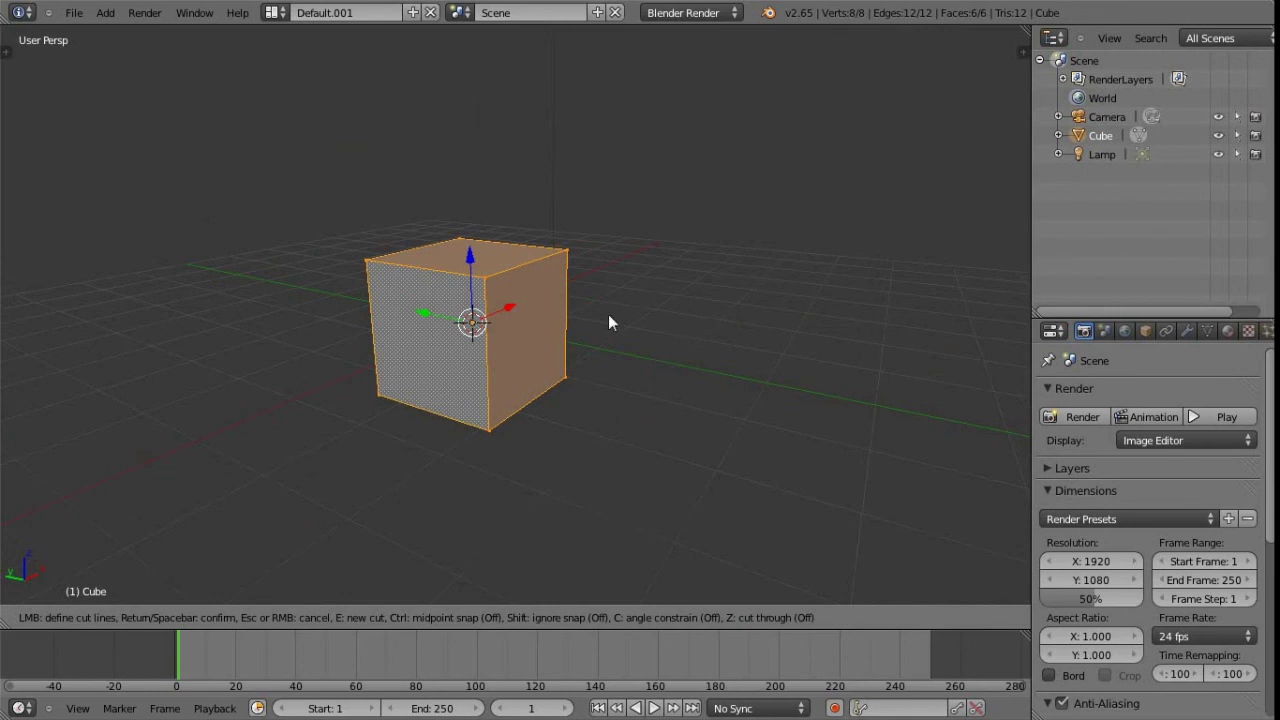
click(566, 316)
click(527, 264)
key(Return)
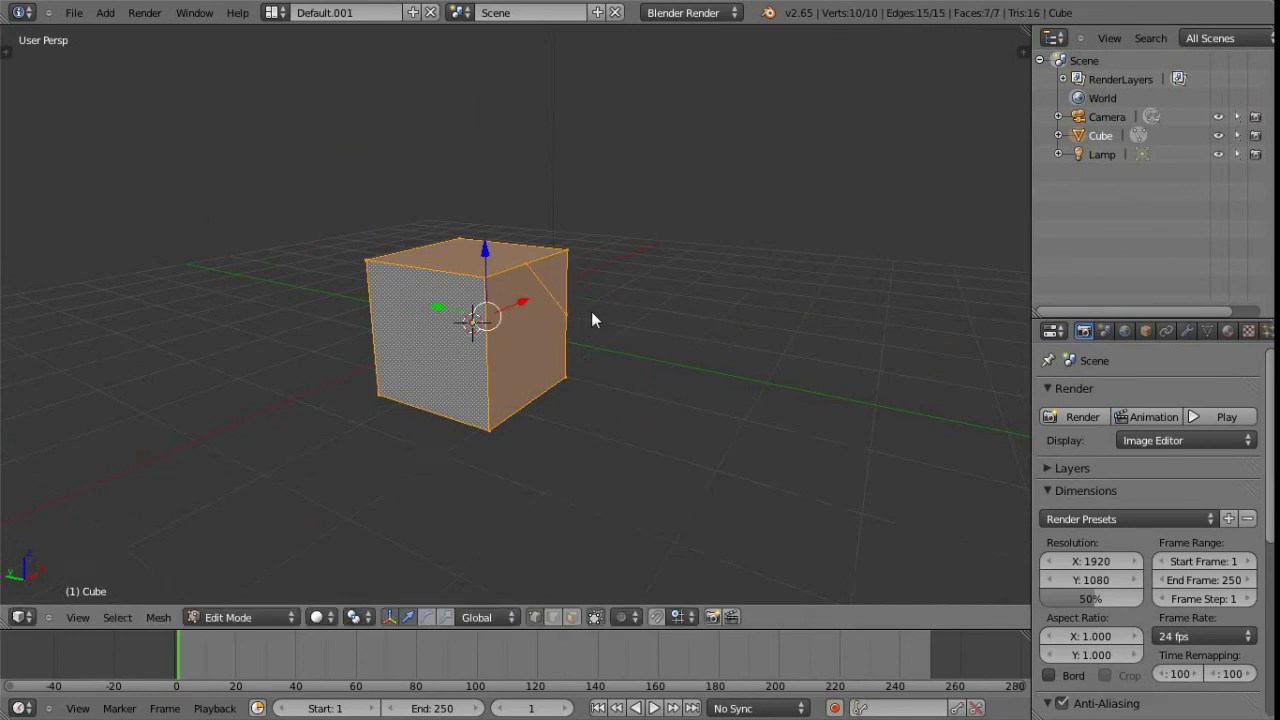
Step: Return to Object Mode and search the operators for "kni" and "cut"
key(Tab)
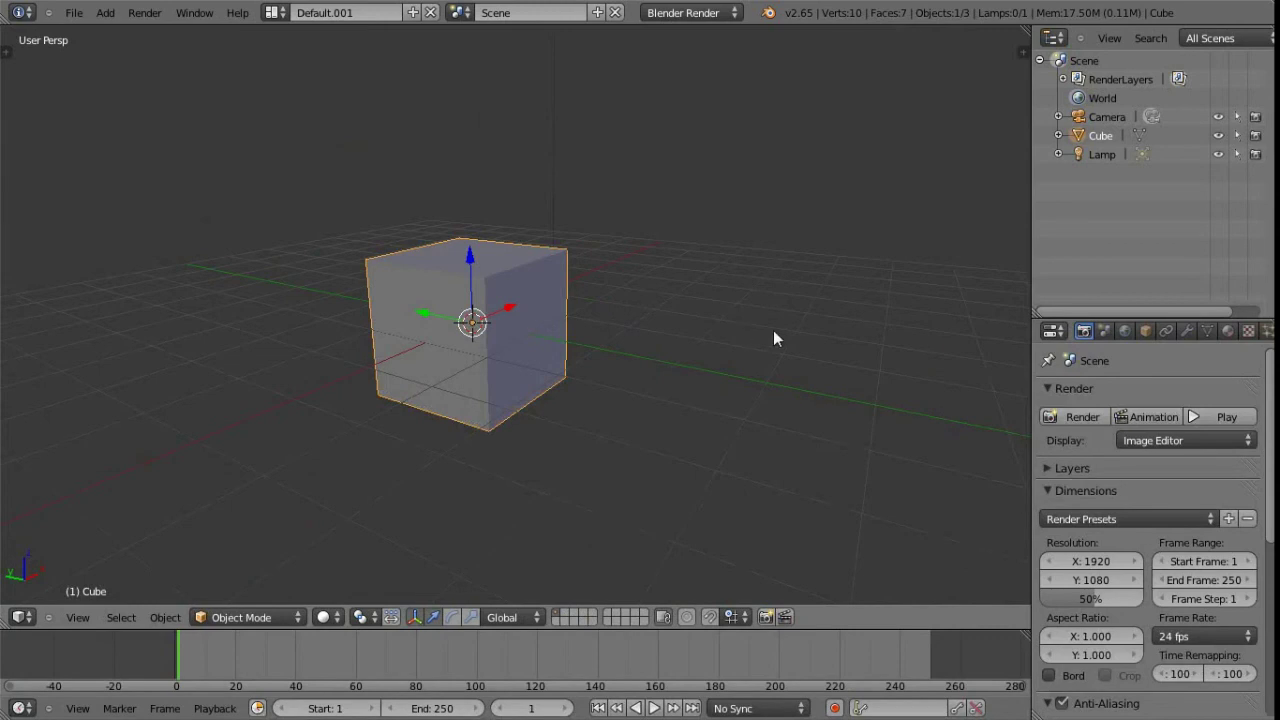
key(space)
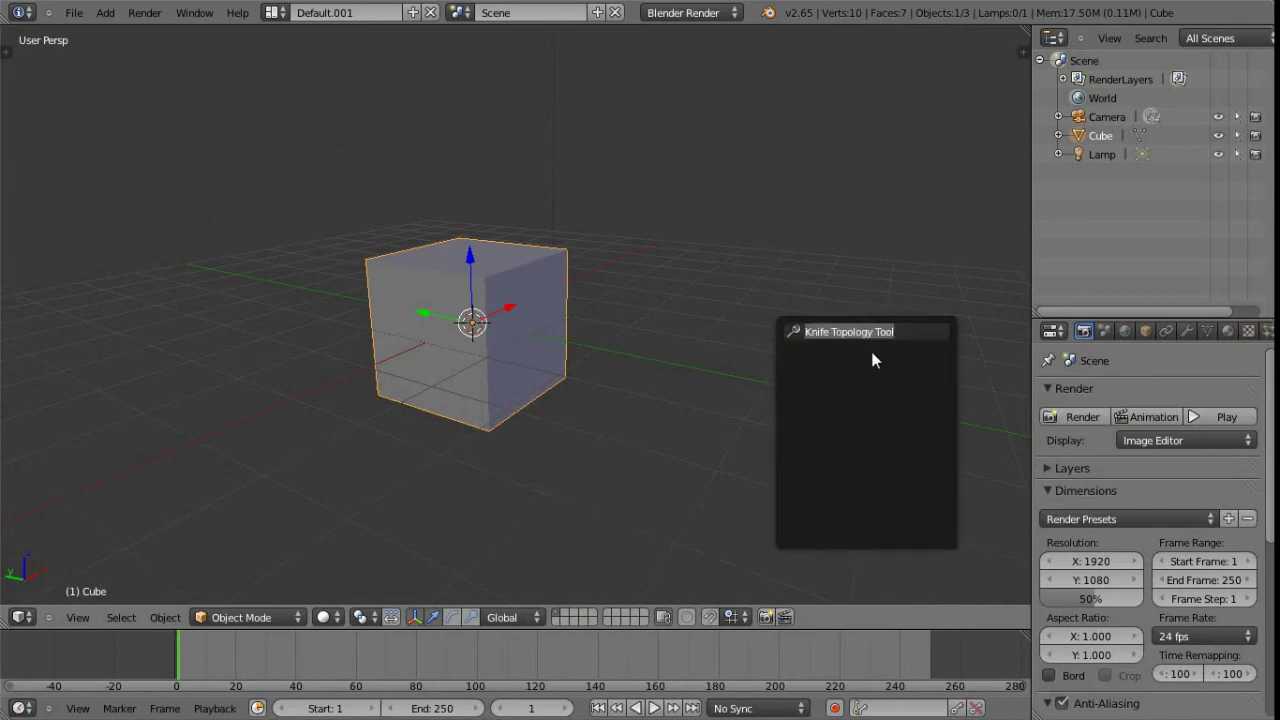
text(kni)
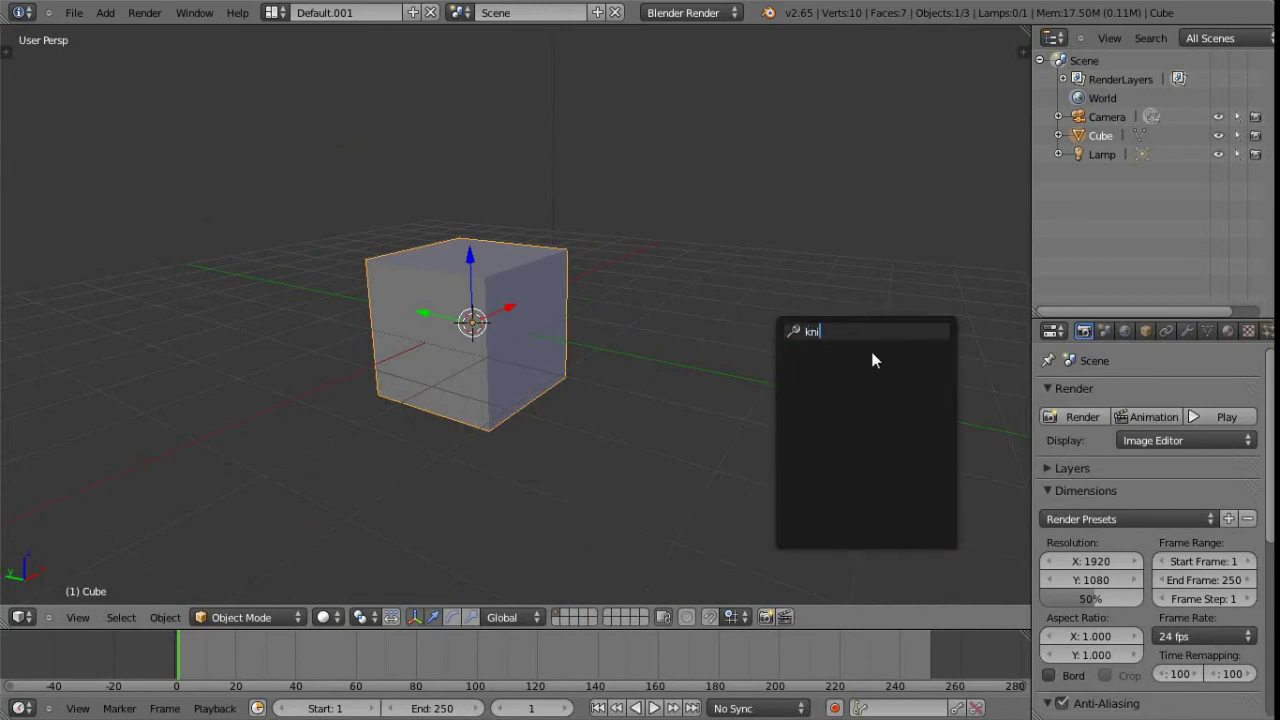
key(BackSpace)
key(BackSpace)
key(BackSpace)
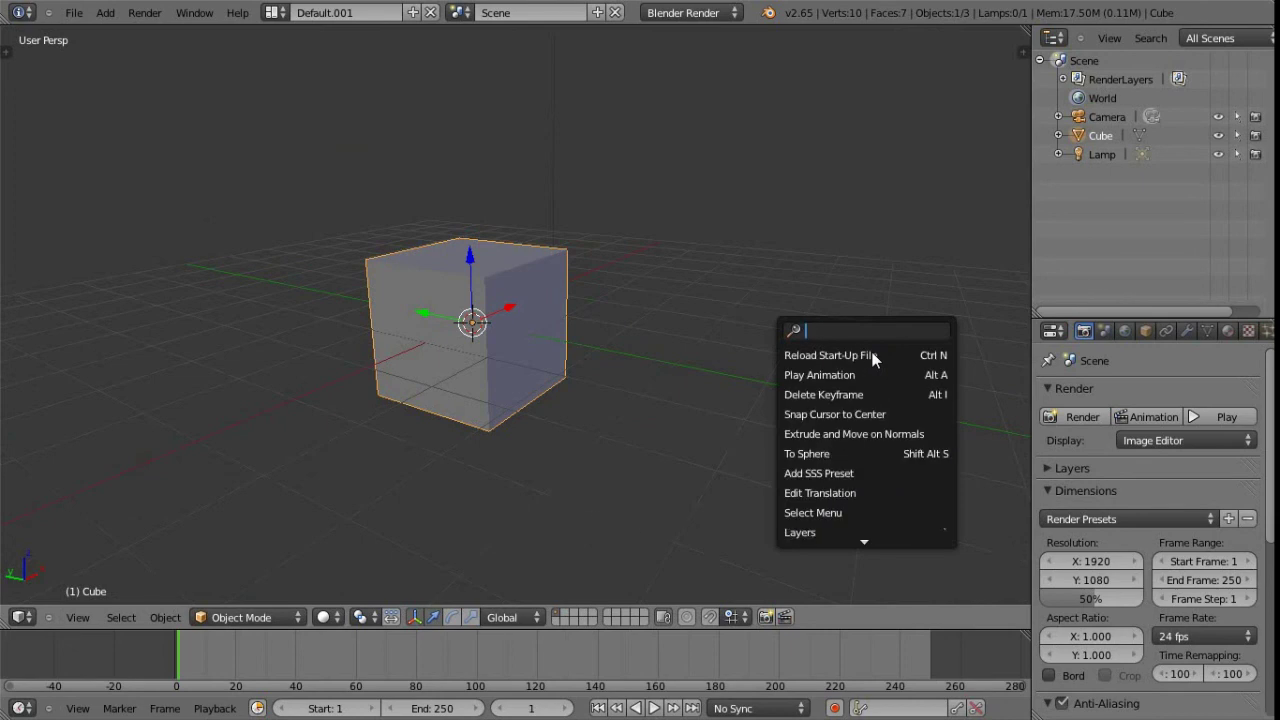
text(cut)
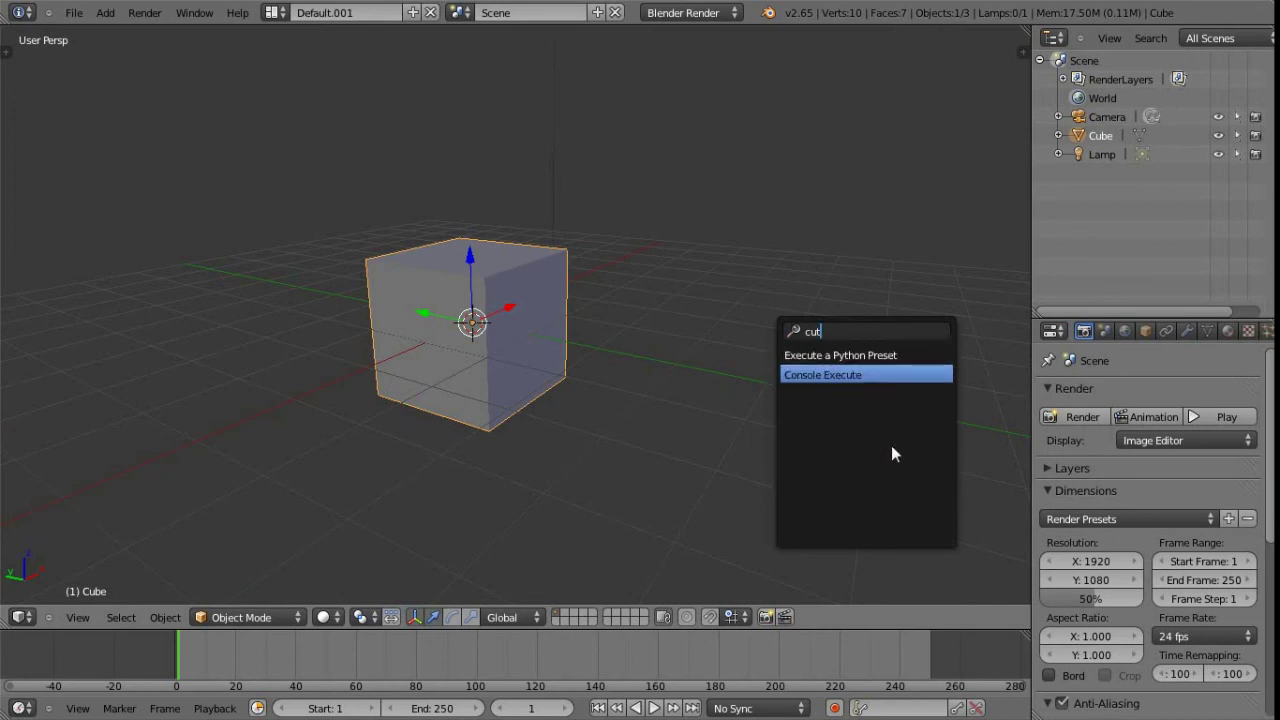
click(877, 376)
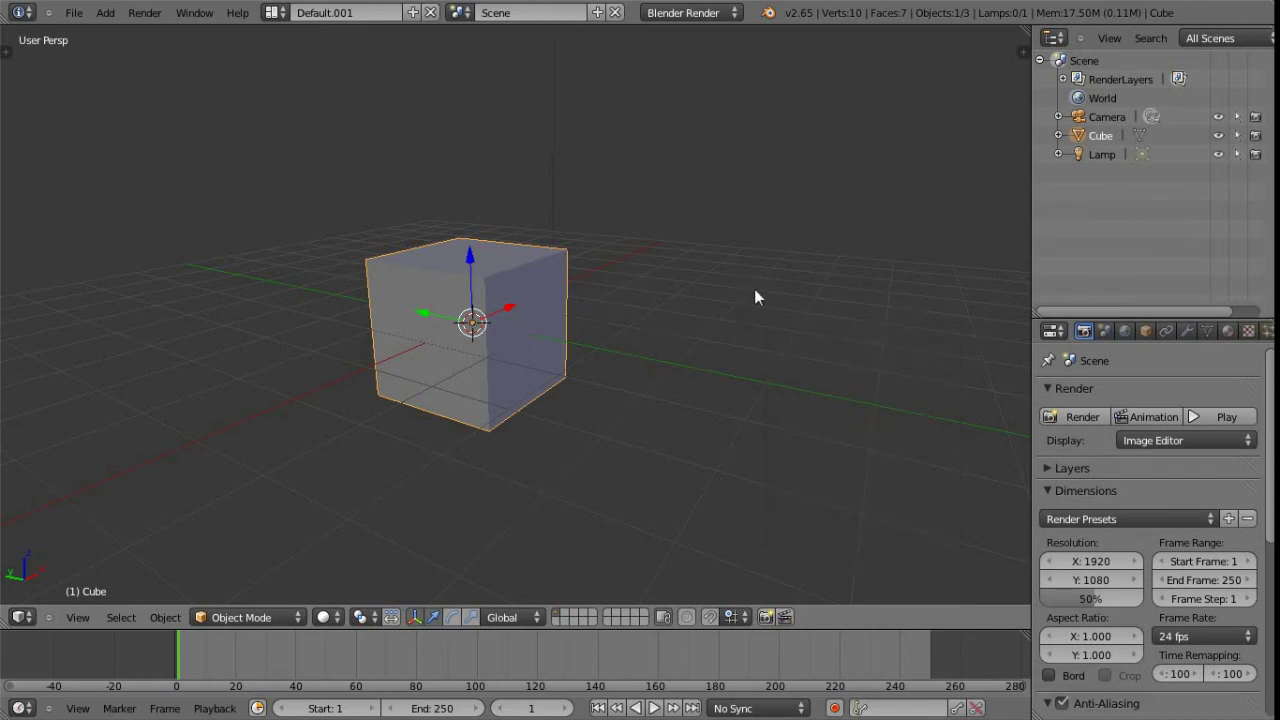
Step: Switch the cube back to Edit Mode and look through the operators found by searching "extrude"
key(space)
key(space)
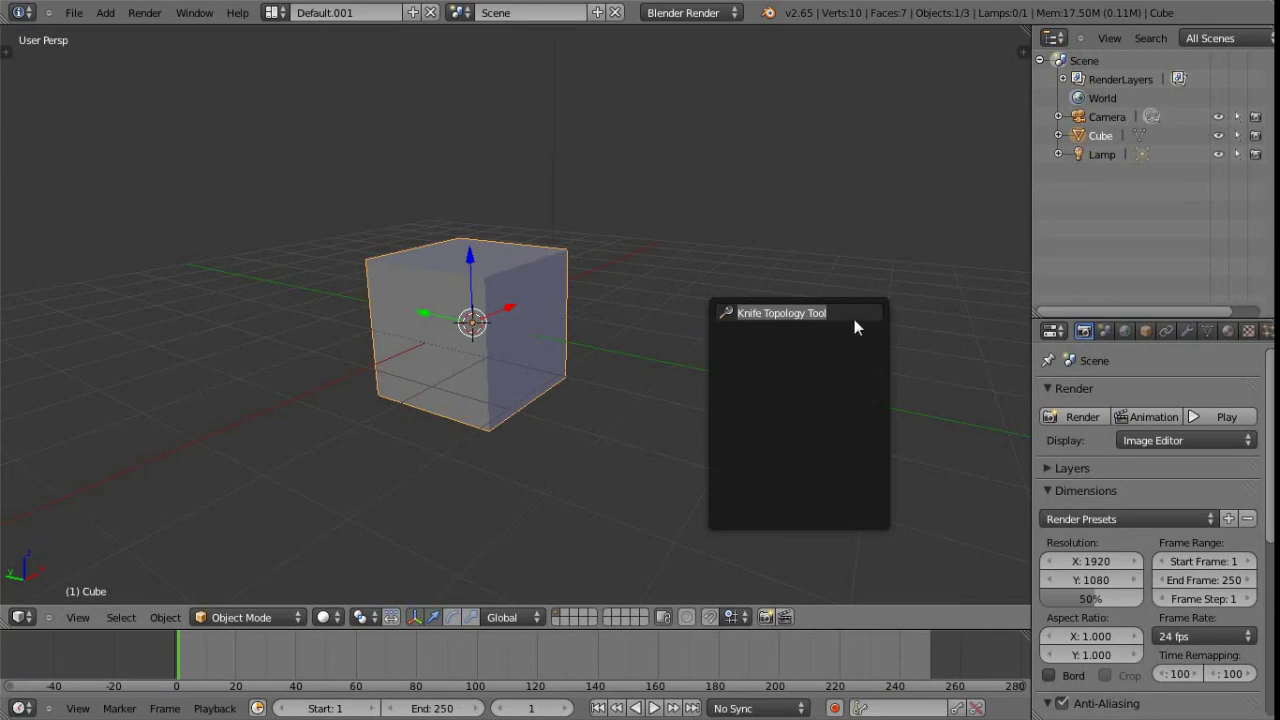
key(Tab)
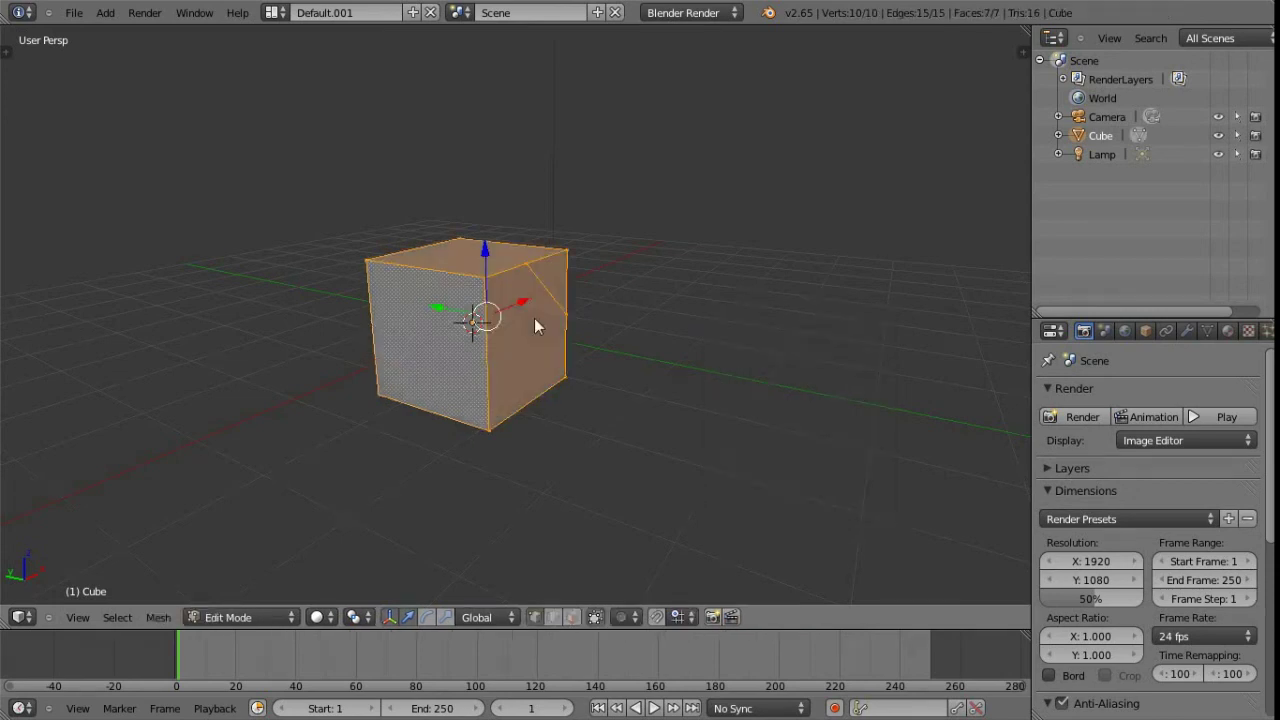
key(space)
text(extrude)
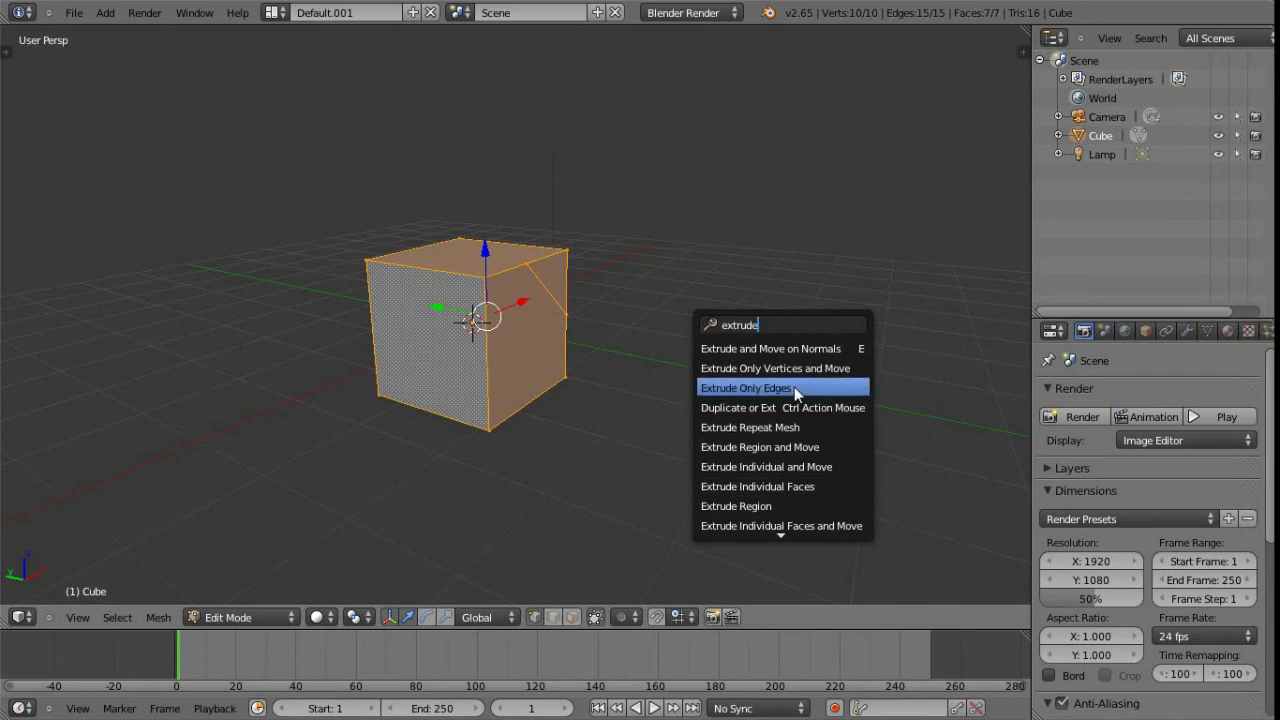
scroll(800, 528, down, 2)
scroll(755, 355, up, 2)
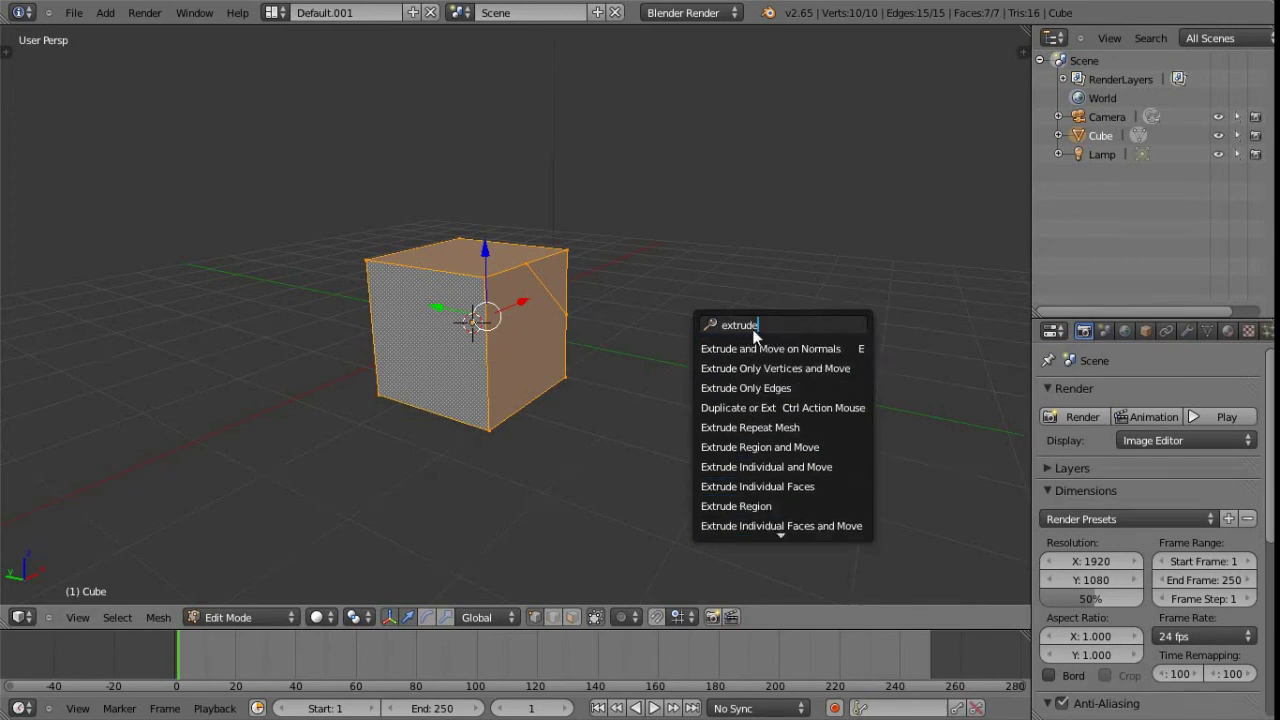
Step: Search the operators for "bevel" and "verti" without running any, and close the search
key(ctrl+a)
key(BackSpace)
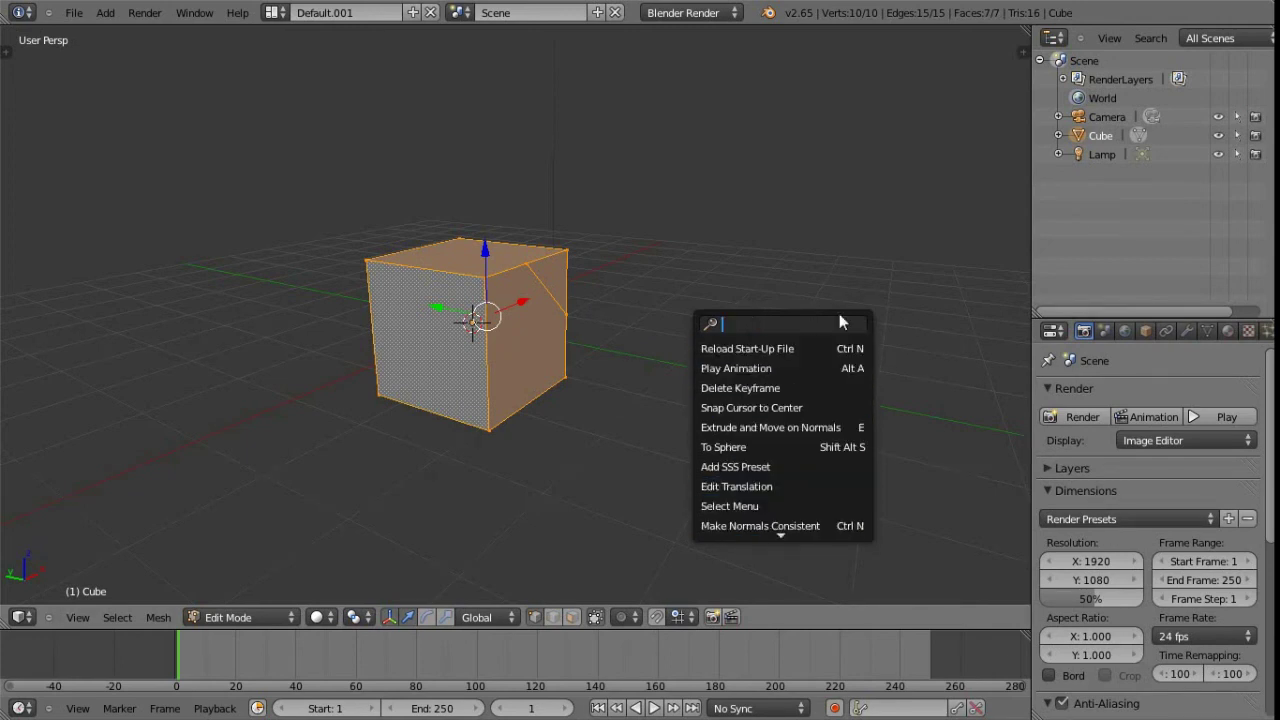
text(bevel)
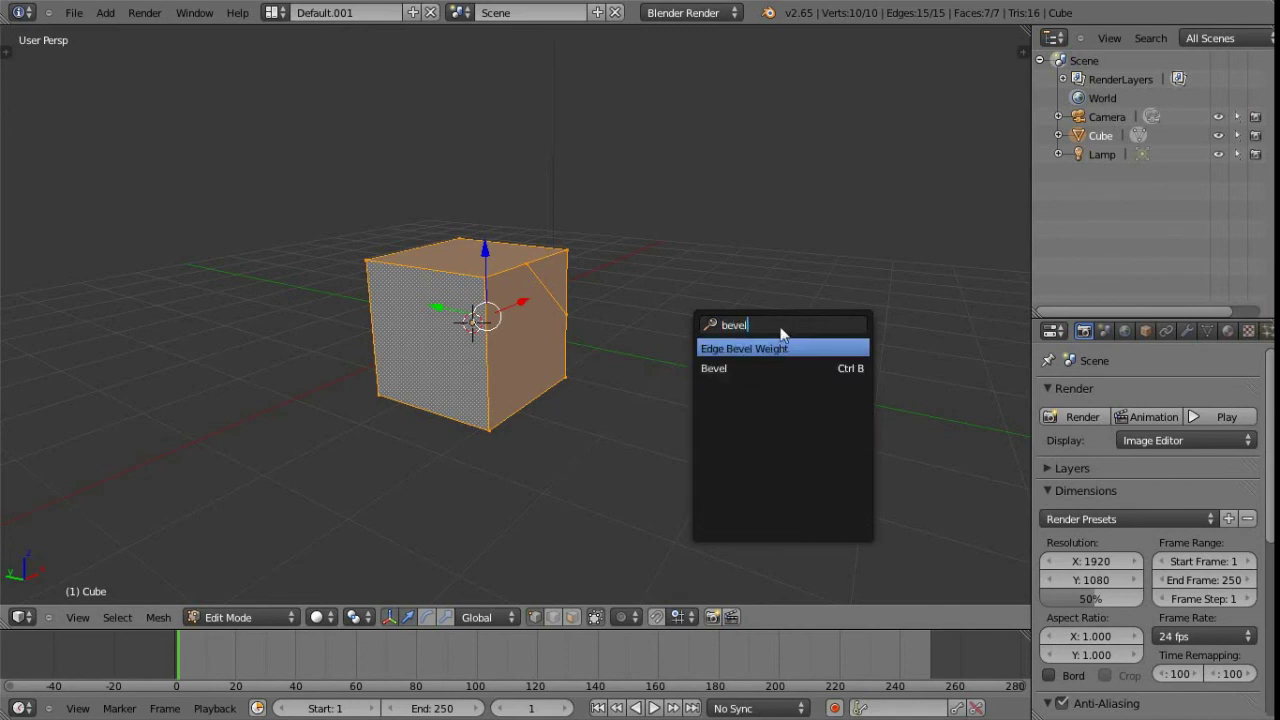
key(BackSpace)
key(BackSpace)
key(BackSpace)
key(BackSpace)
key(BackSpace)
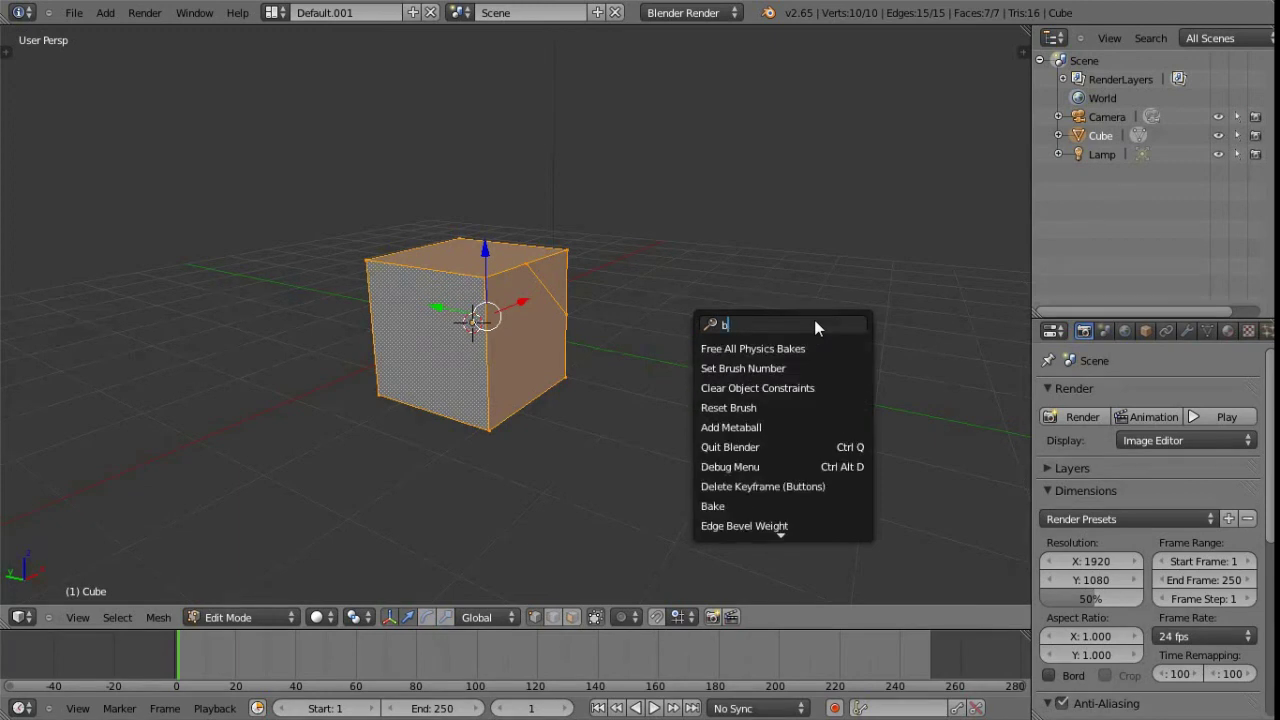
text(verti)
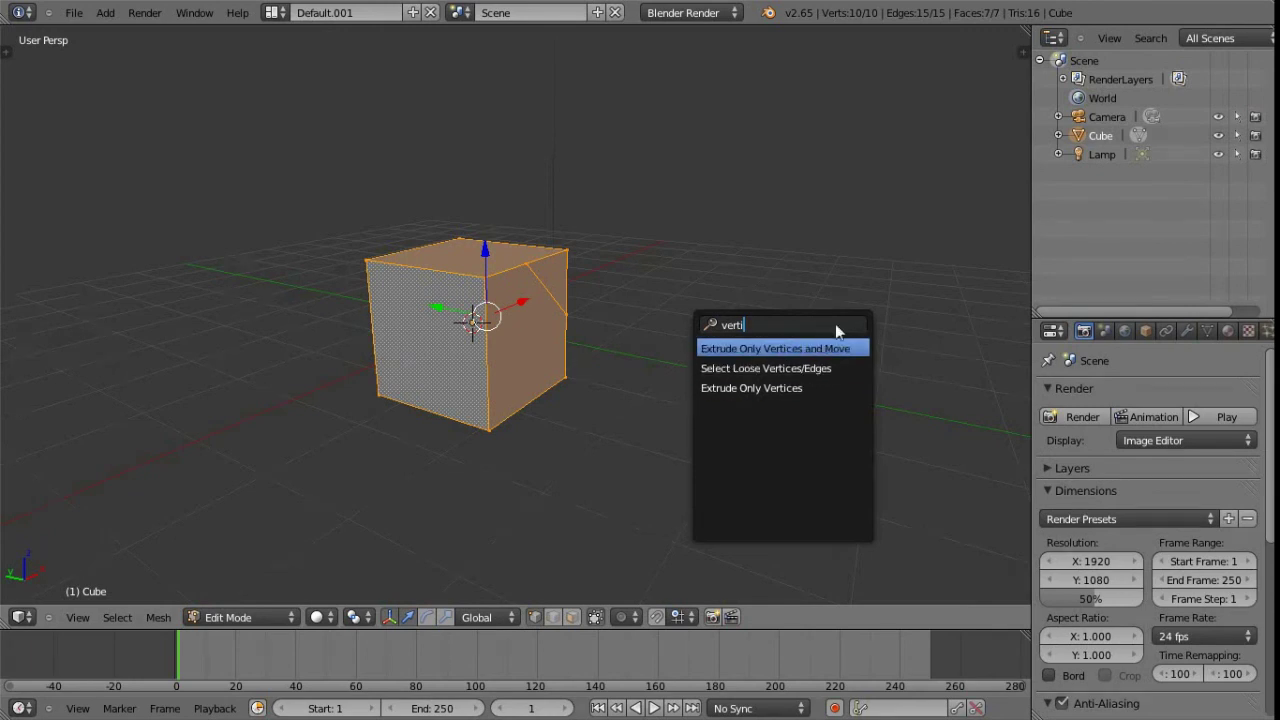
key(Escape)
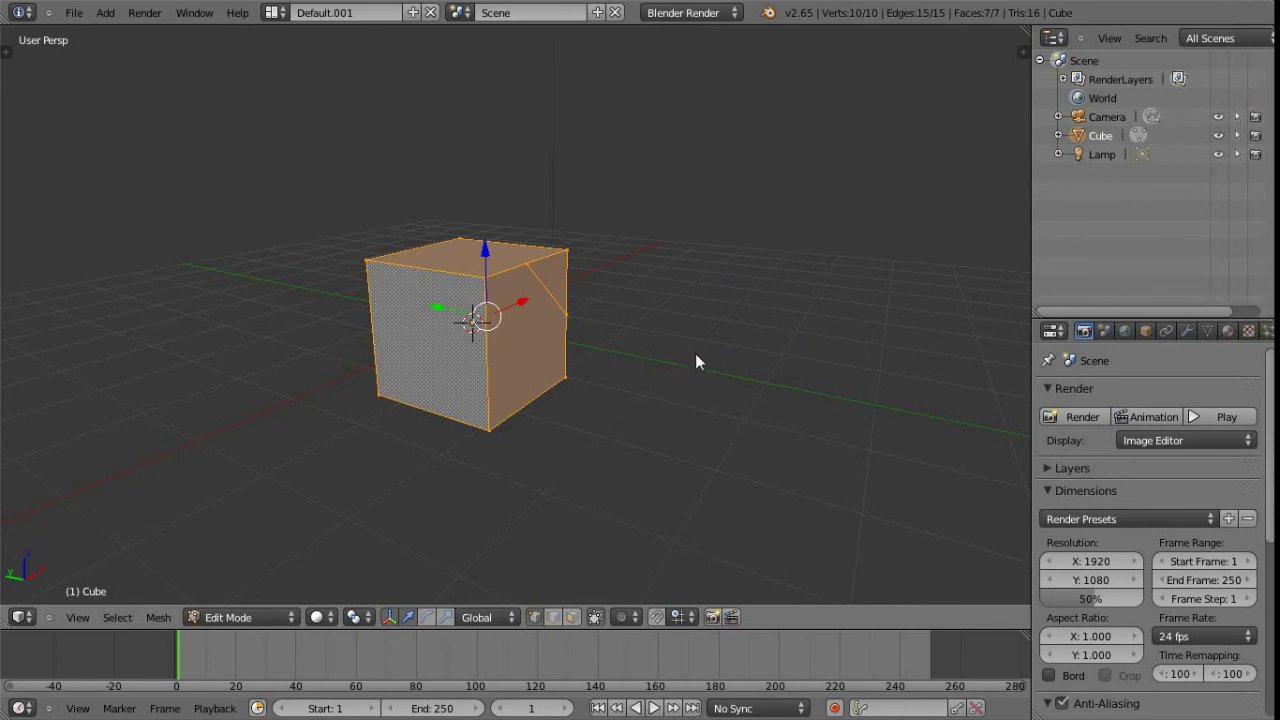
scroll(660, 350, down, 2)
middle_drag(655, 344, 668, 369)
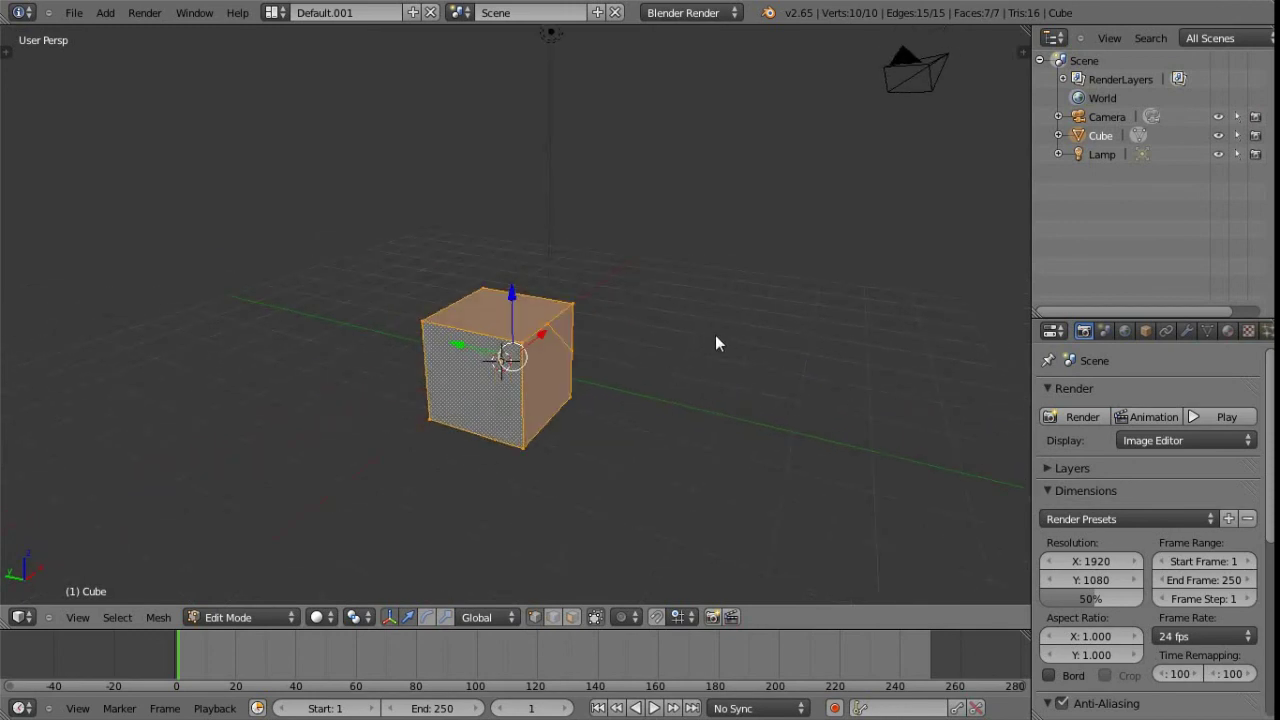